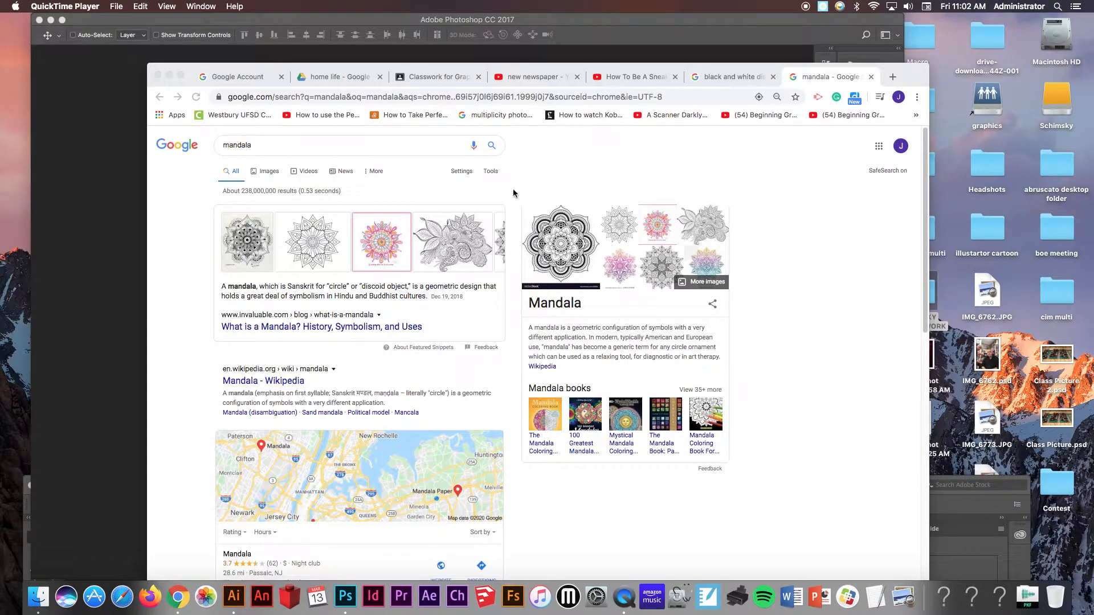
Switch to Illustrator, open the recently used project 2 .ai artwork, and bring its window into full view
click(234, 596)
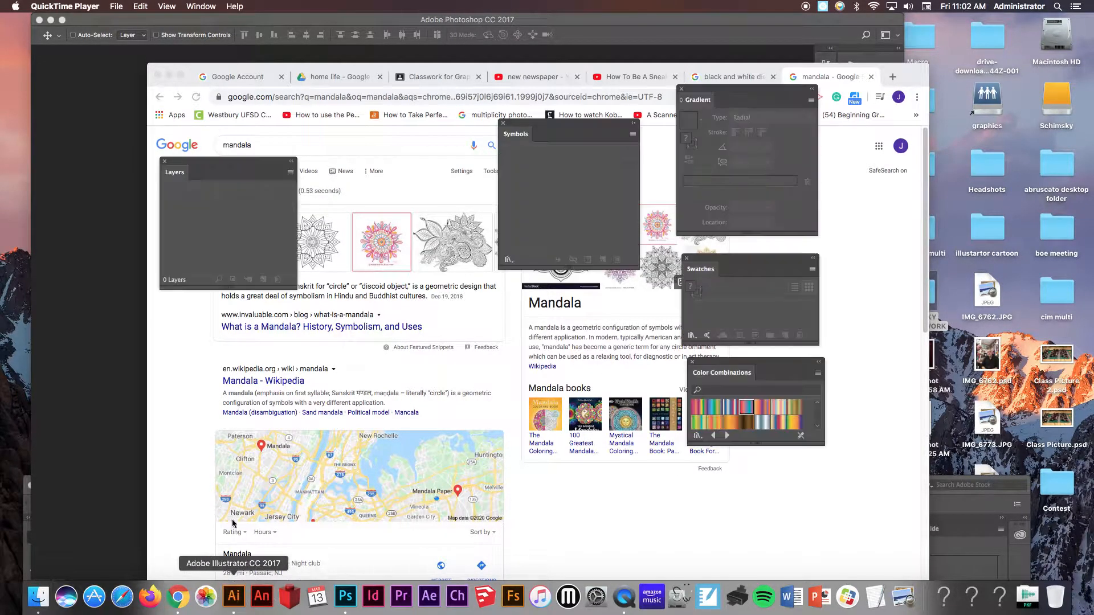
click(99, 5)
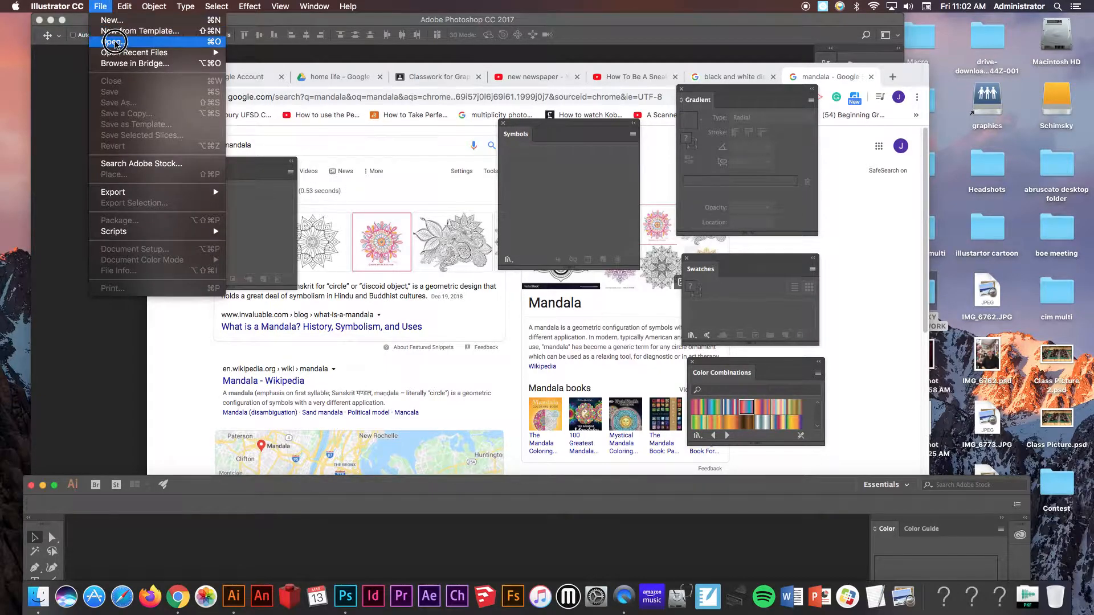
mouse_move(118, 51)
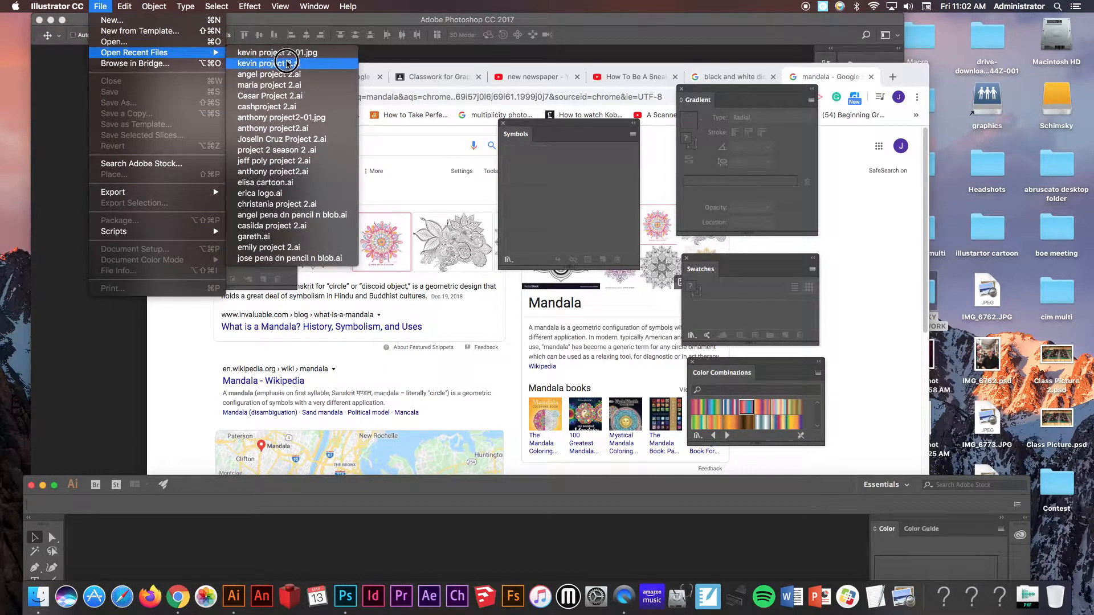
click(279, 63)
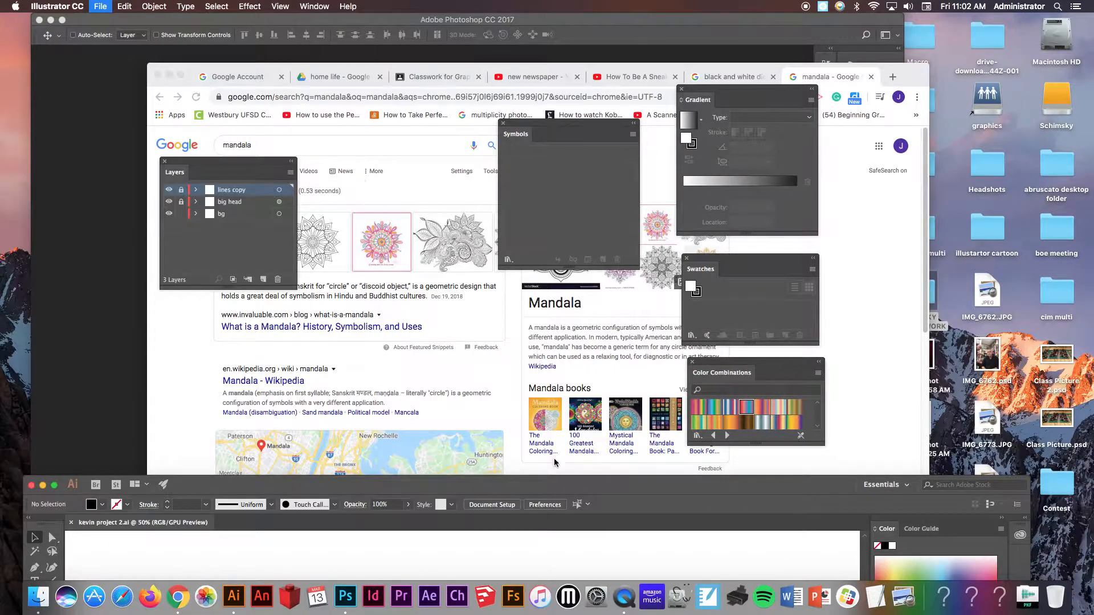
drag(563, 491, 588, 25)
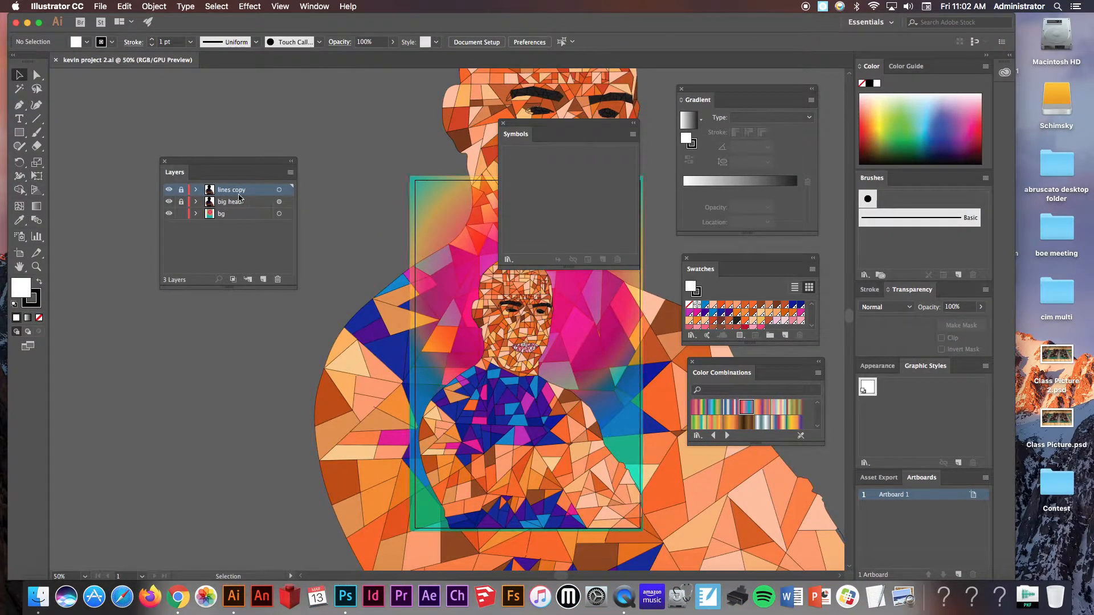
Copy all artwork on the lines copy layer, with that layer unlocked and the bg layer locked
click(181, 214)
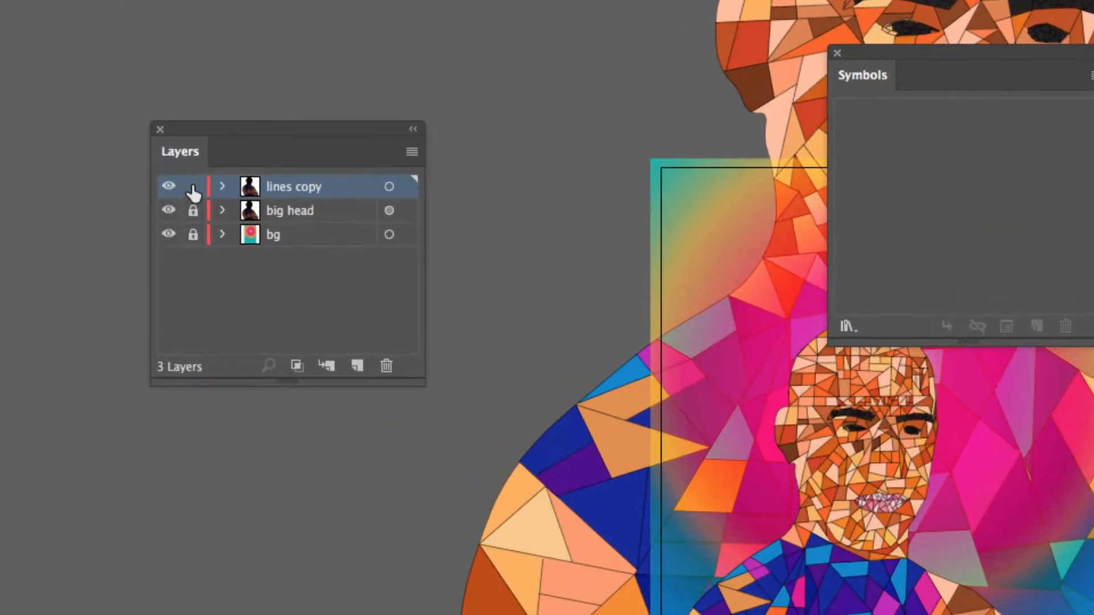
click(181, 189)
click(389, 186)
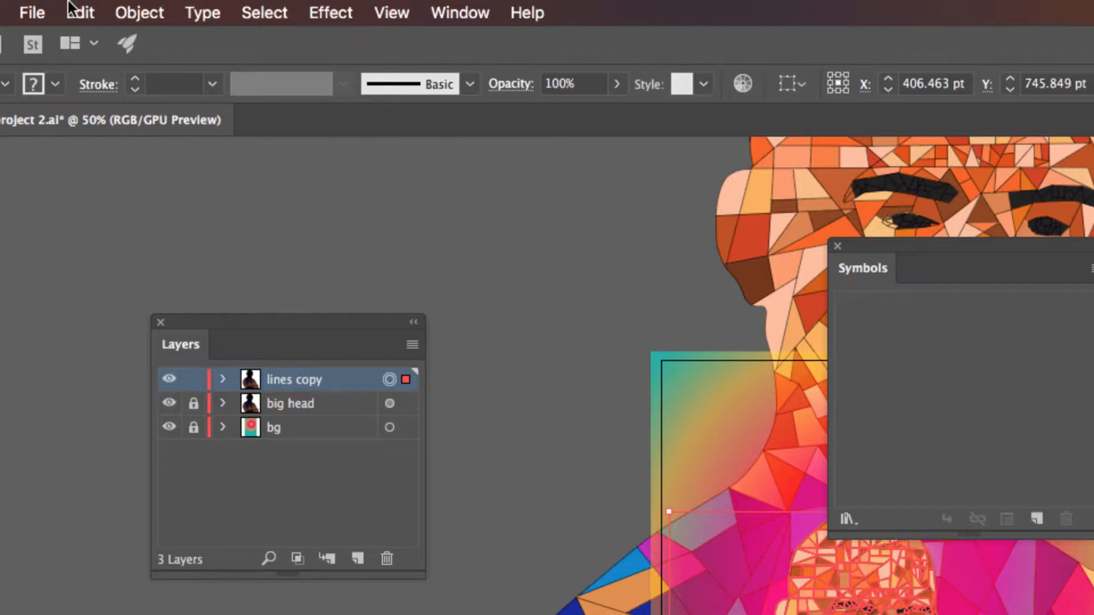
click(77, 12)
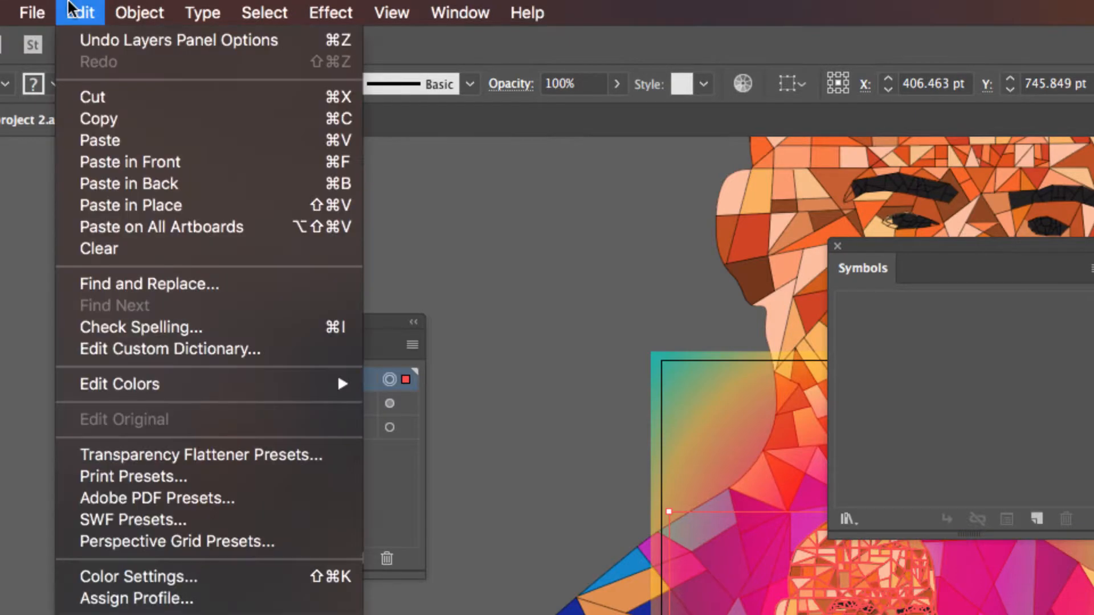
click(108, 118)
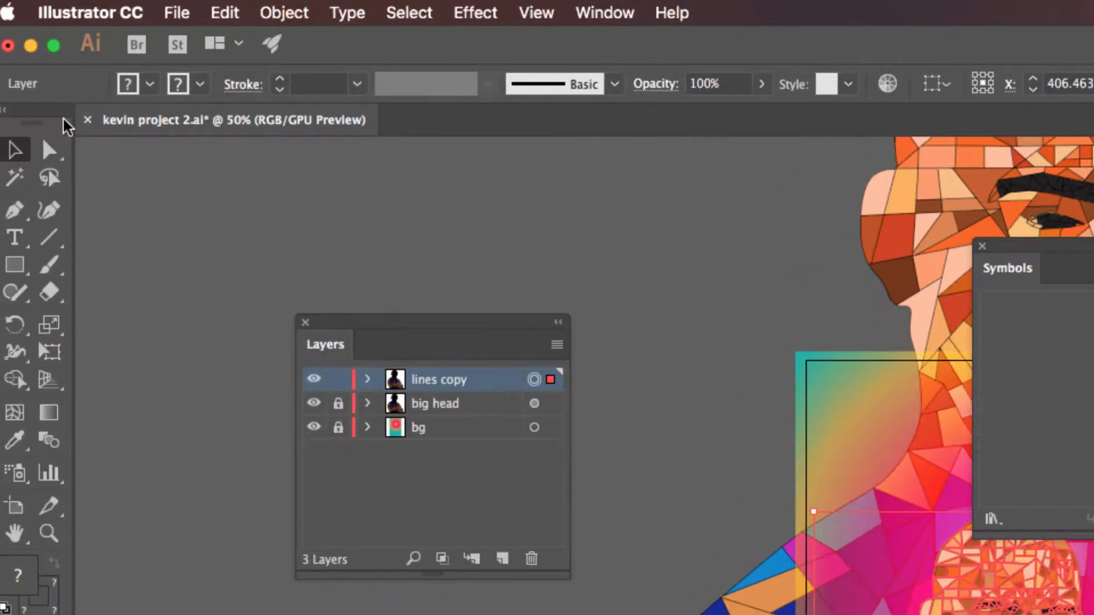
Close the Illustrator document without saving the changes
click(87, 121)
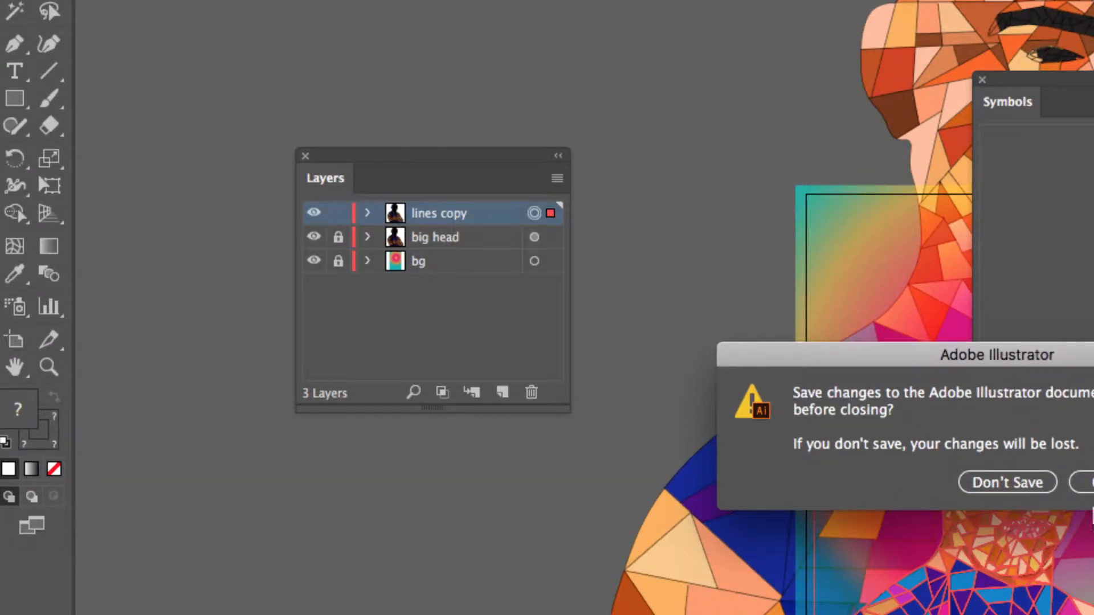
drag(1007, 360, 632, 129)
click(652, 252)
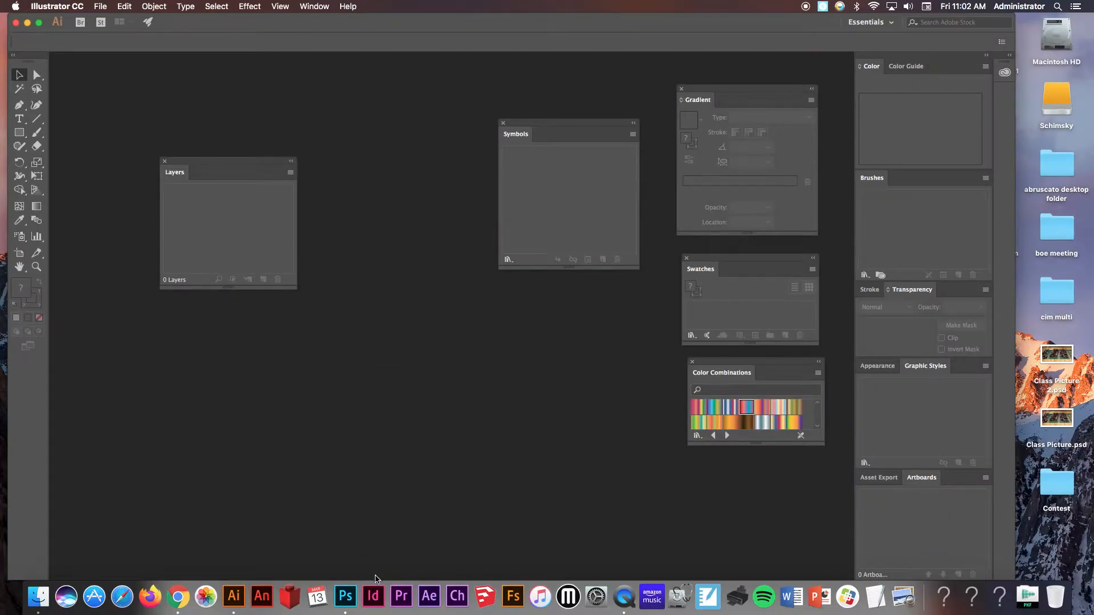
Switch to Photoshop and create a new document from the Tabloid print preset, 11 x 17 in at 300 ppi
click(345, 596)
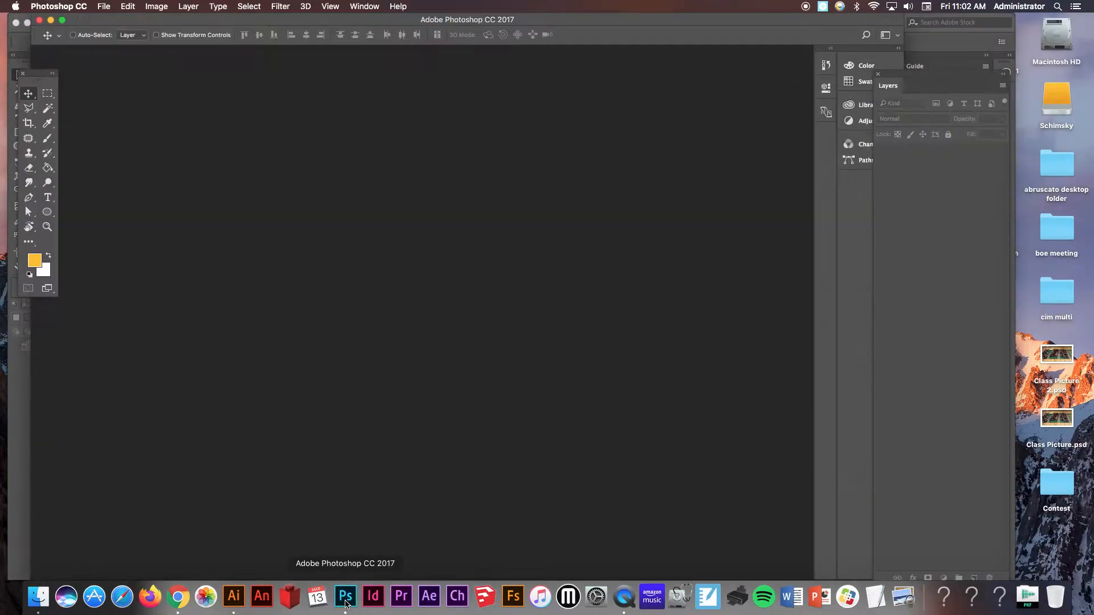
click(104, 7)
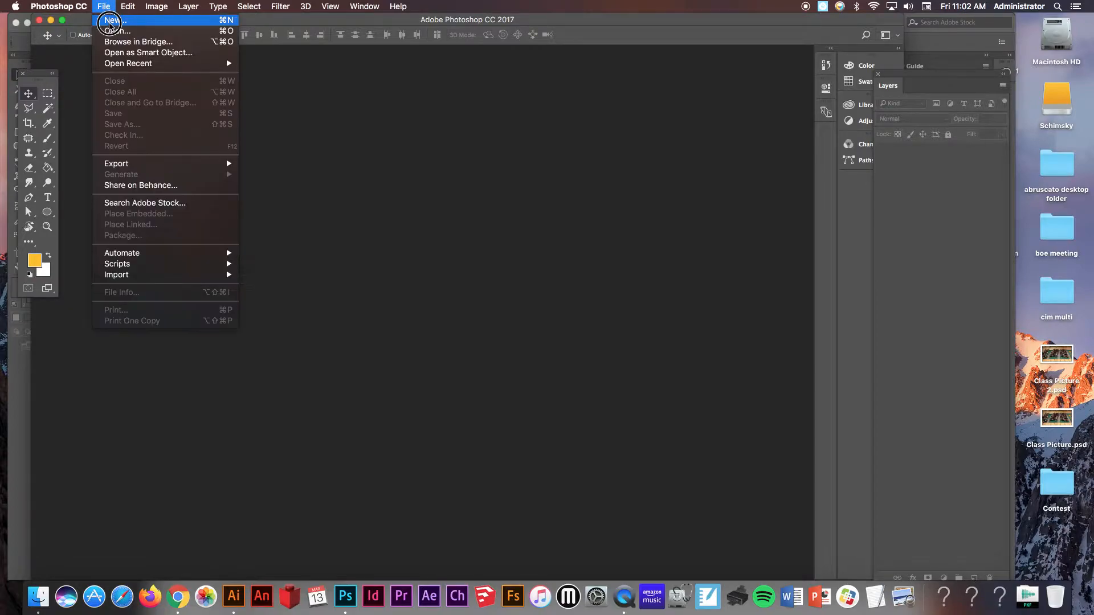
click(110, 21)
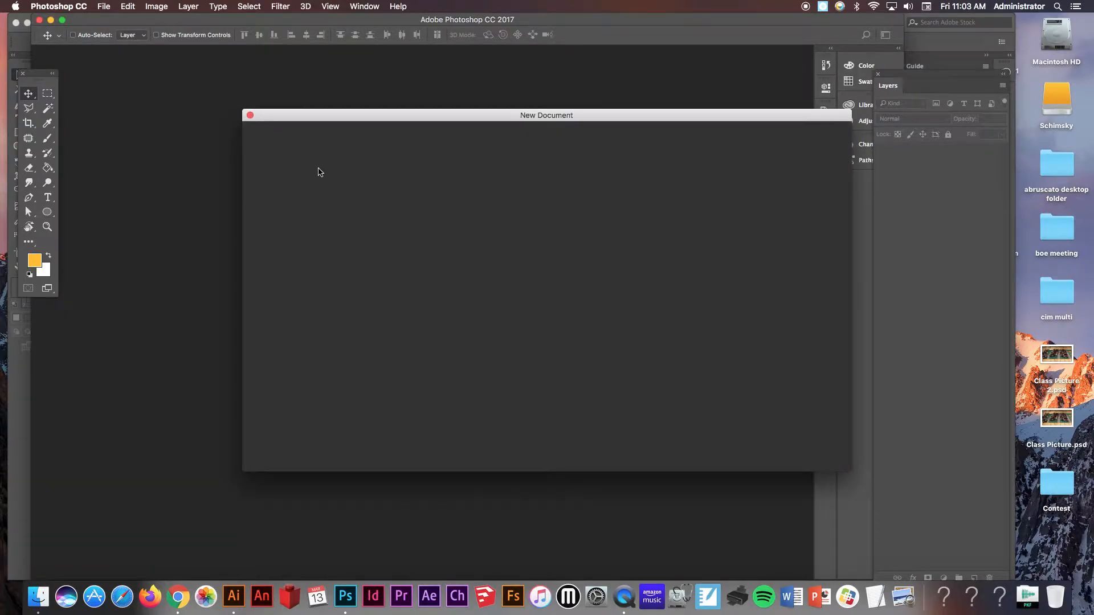
drag(493, 117, 365, 105)
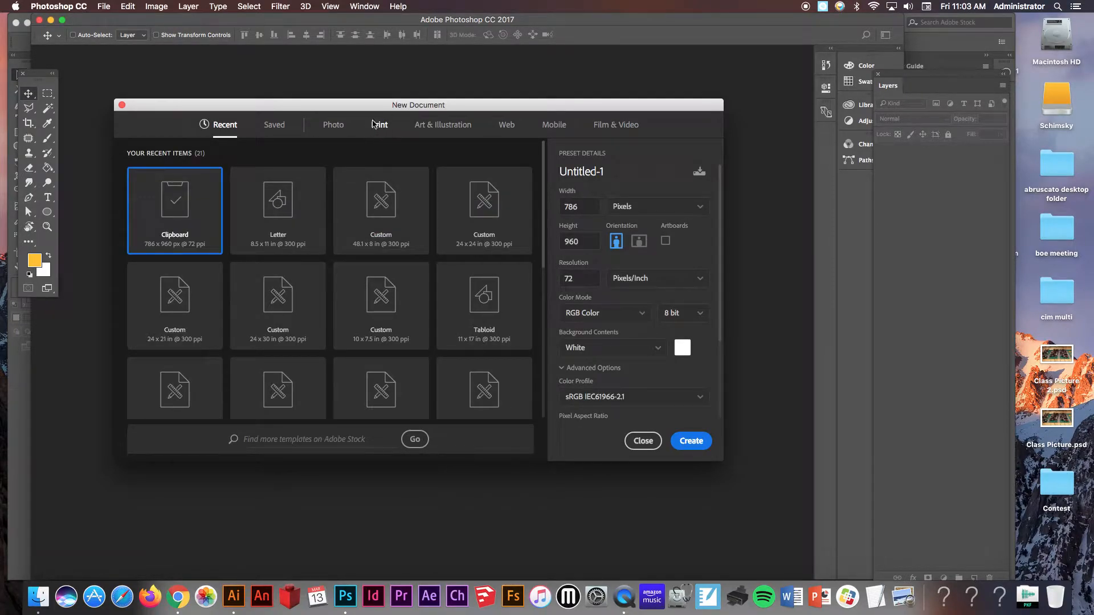
click(377, 123)
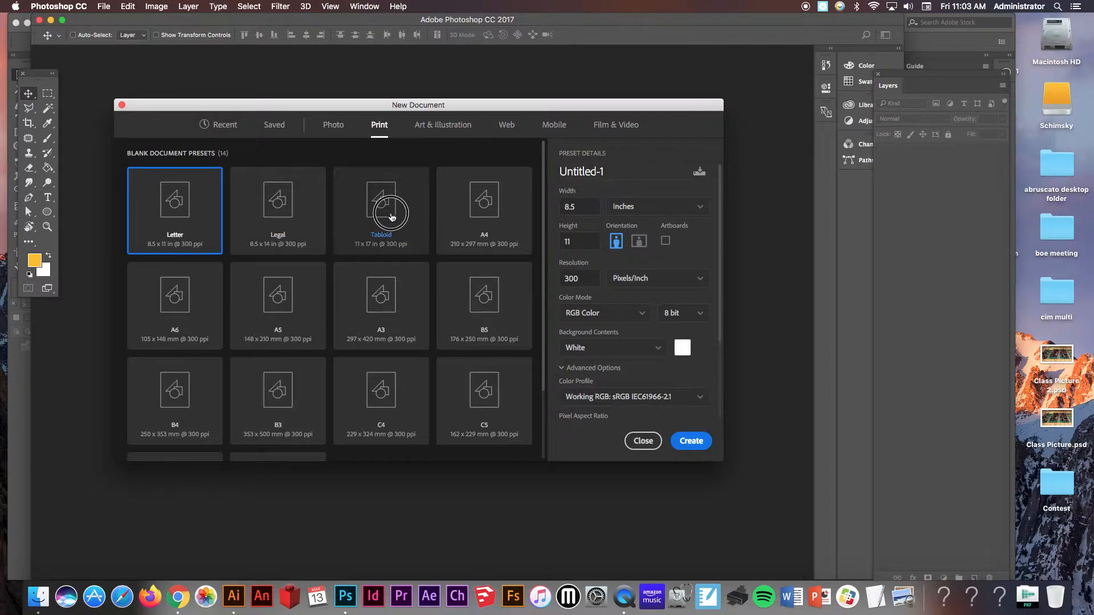
click(390, 219)
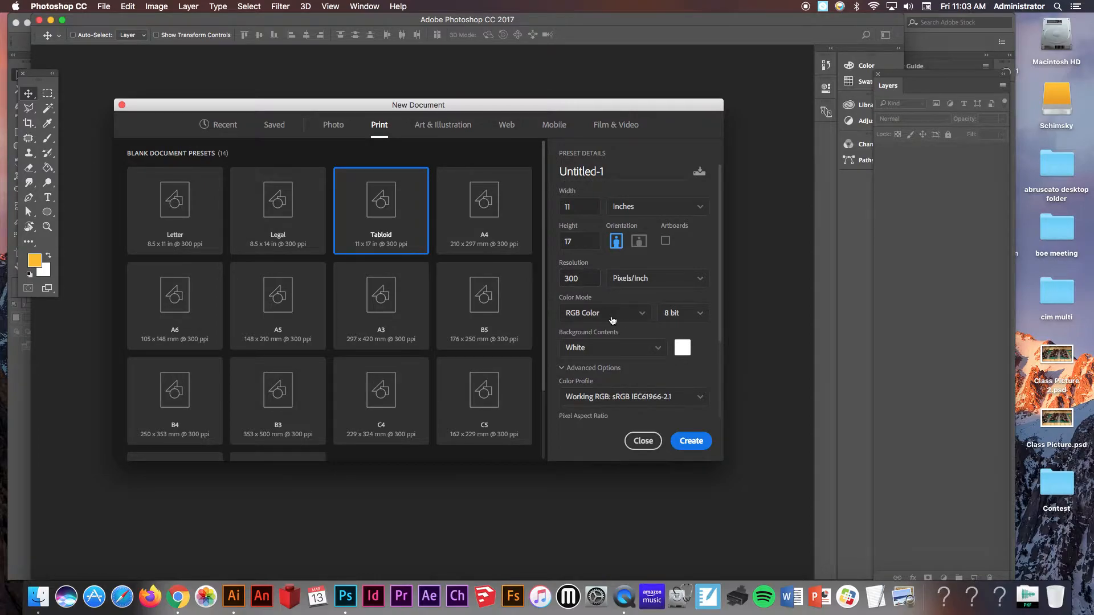
click(689, 441)
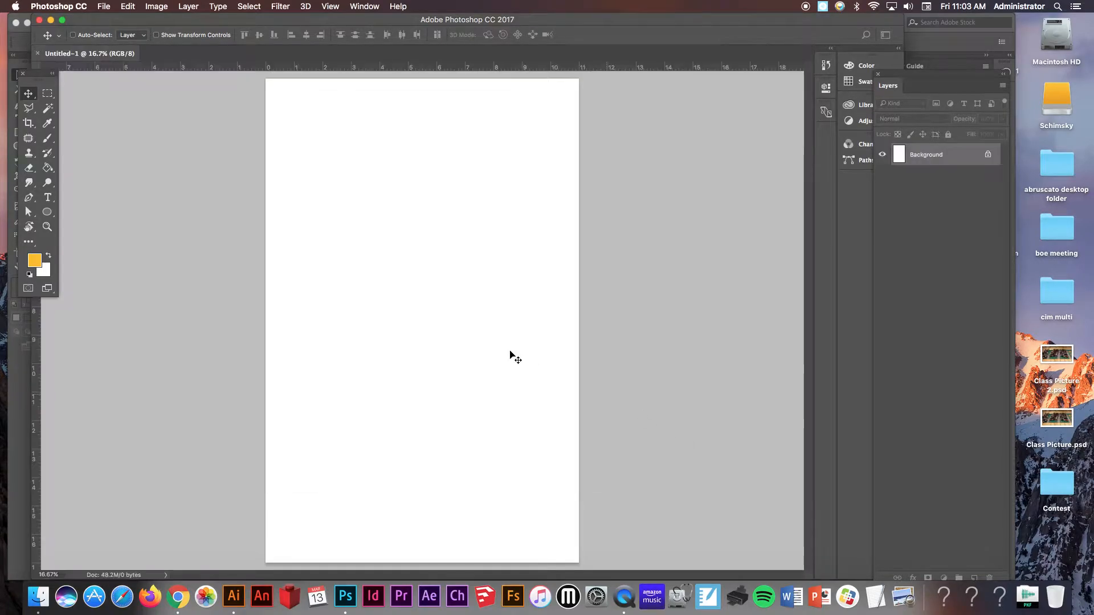
click(128, 6)
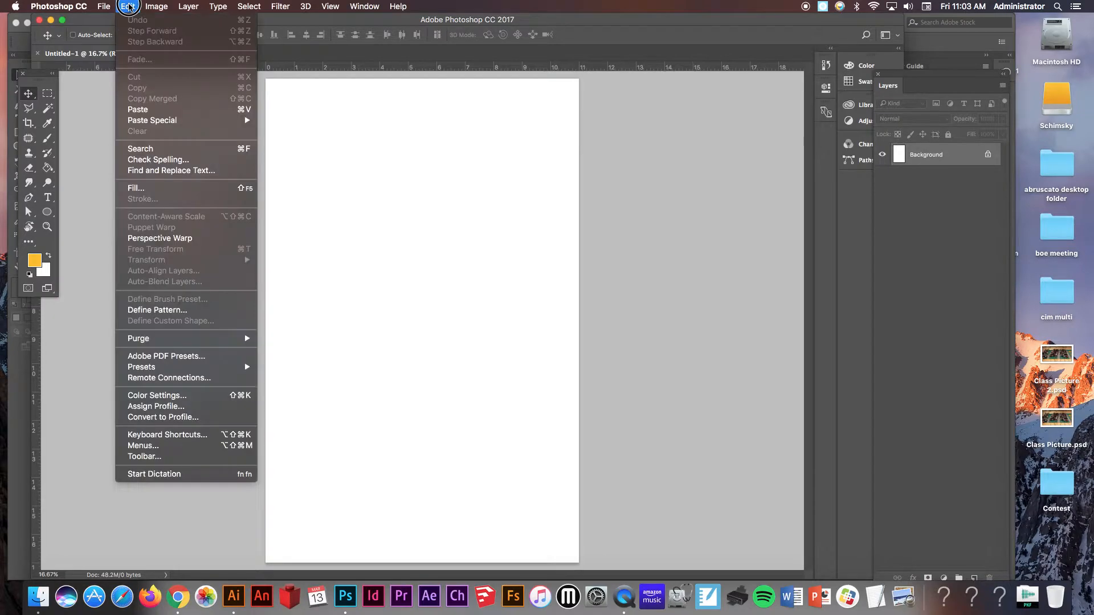
click(139, 109)
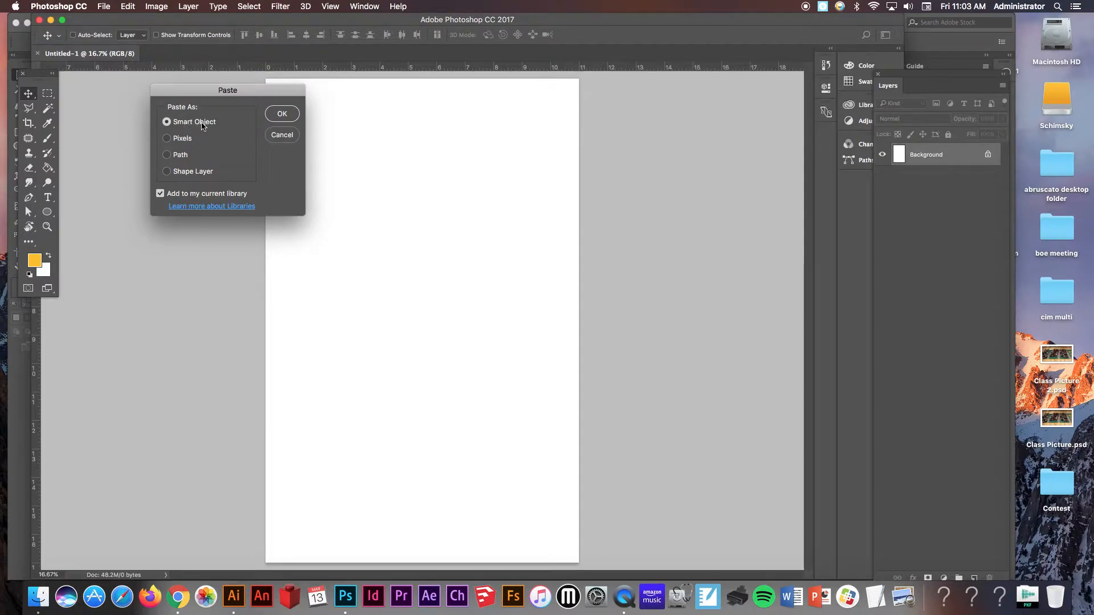
click(281, 114)
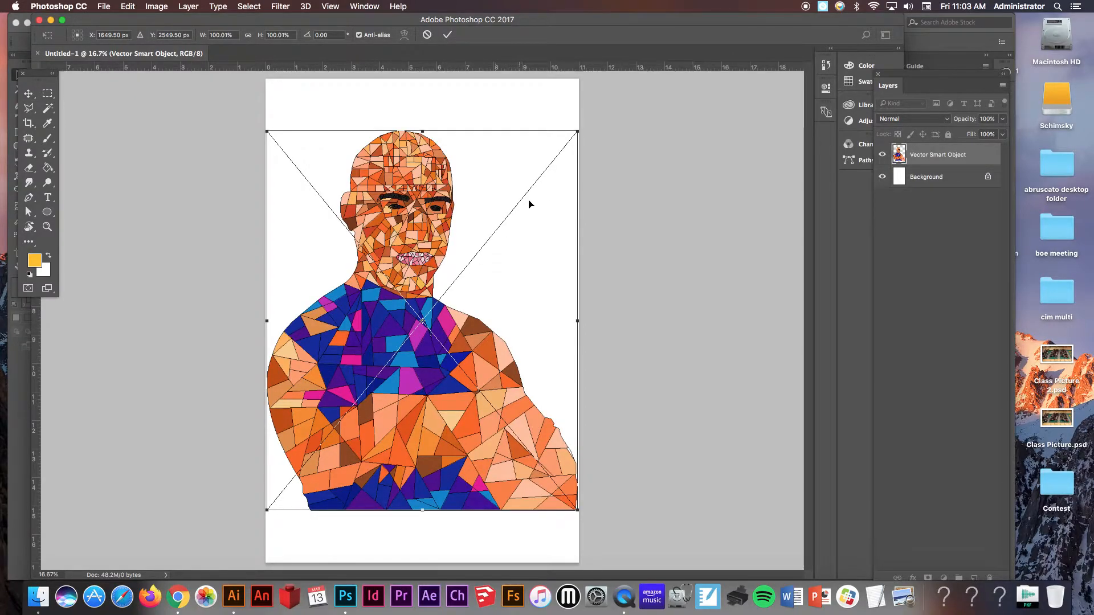
drag(579, 130, 513, 234)
click(427, 34)
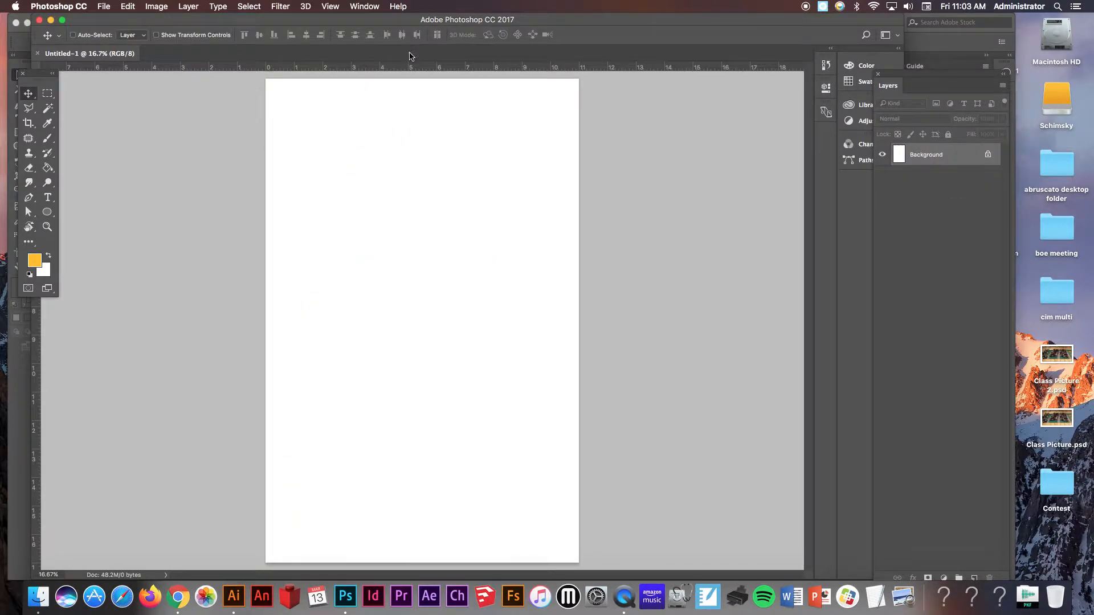
Paste the copied figure as a Smart Object and place it on the blank page
click(128, 7)
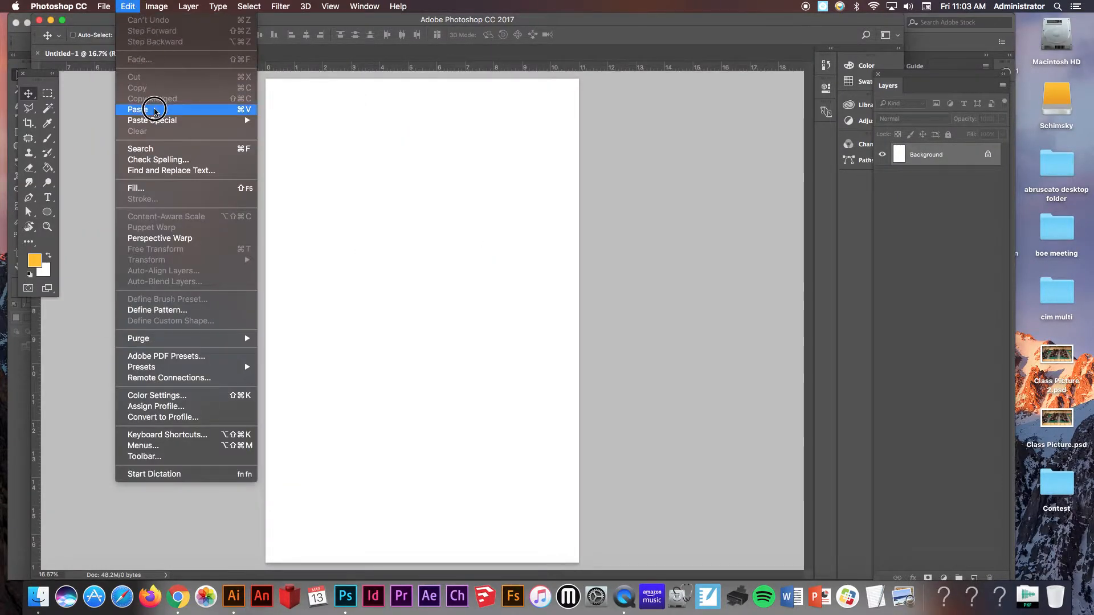
click(145, 109)
click(281, 115)
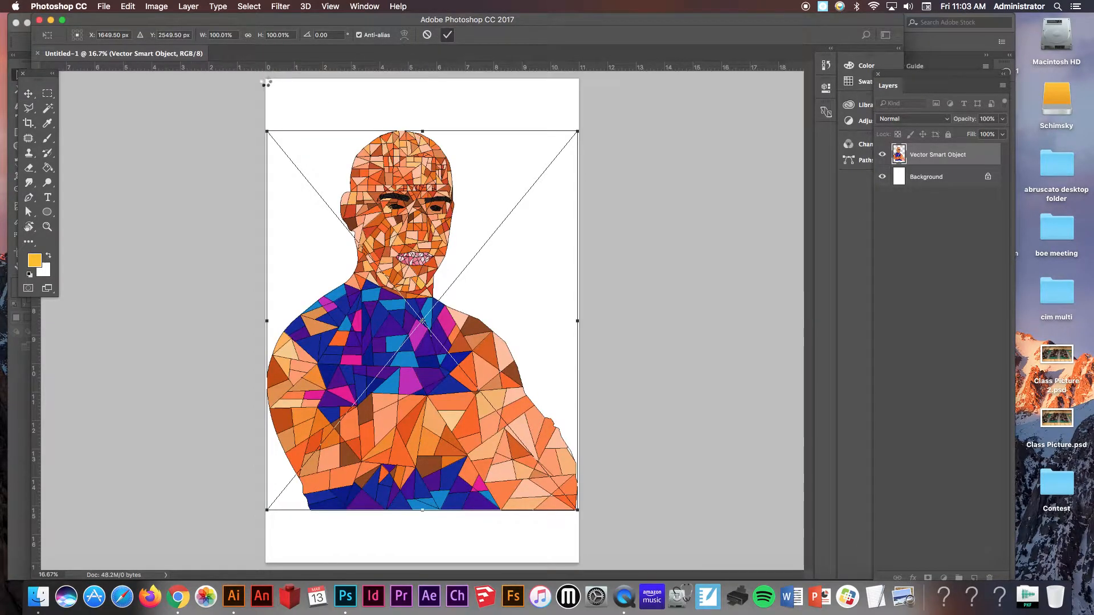
key(Escape)
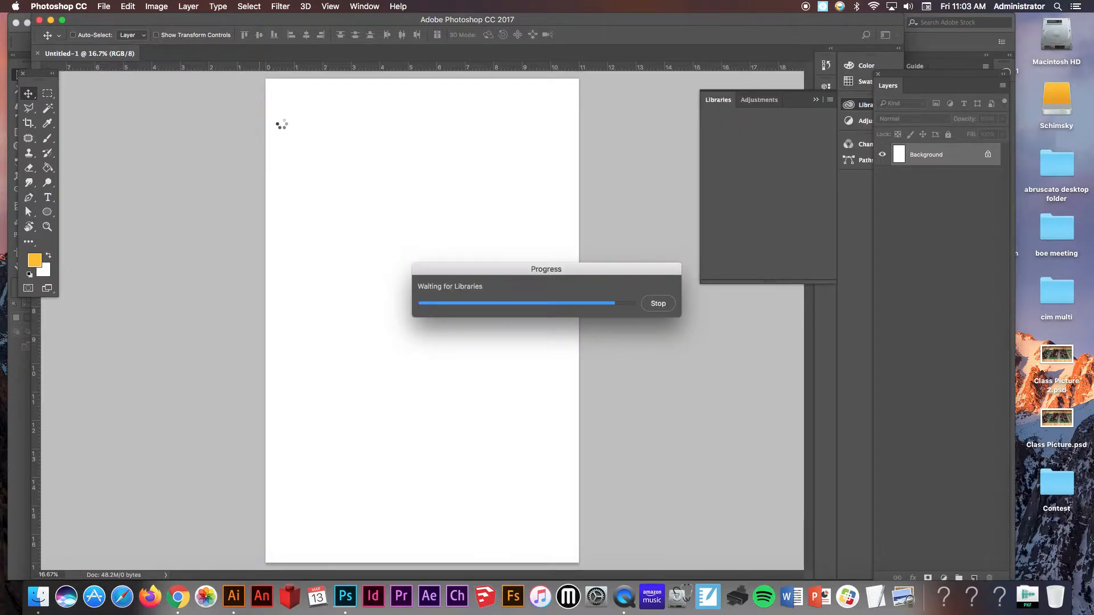
click(659, 308)
Free Transform the figure down to about 36.5% and place it in the upper middle of the page
click(121, 5)
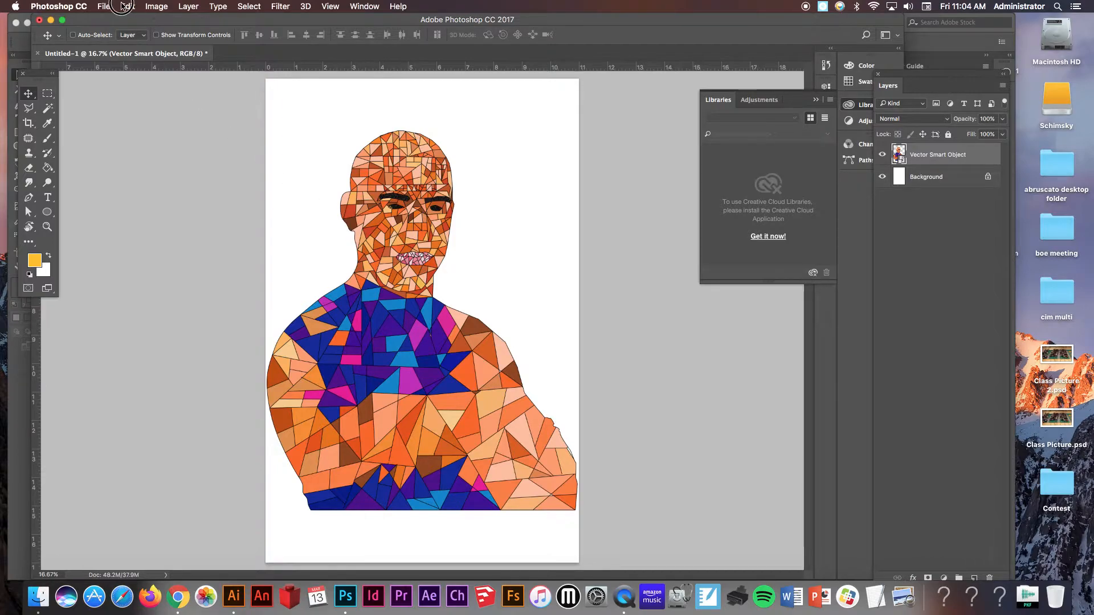
click(184, 248)
drag(577, 132, 507, 276)
drag(425, 276, 412, 212)
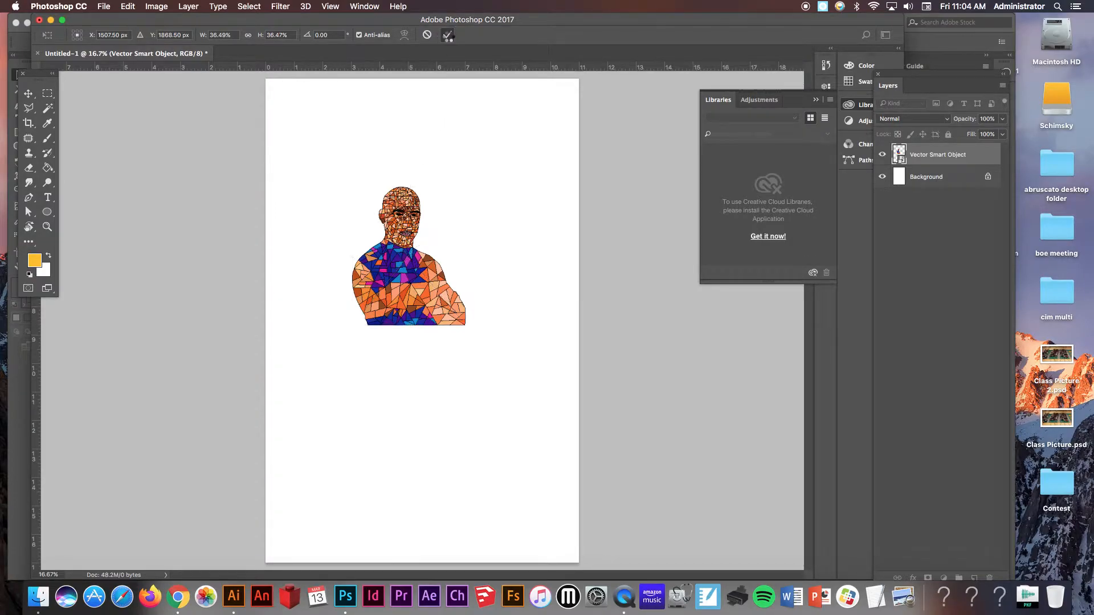
click(448, 36)
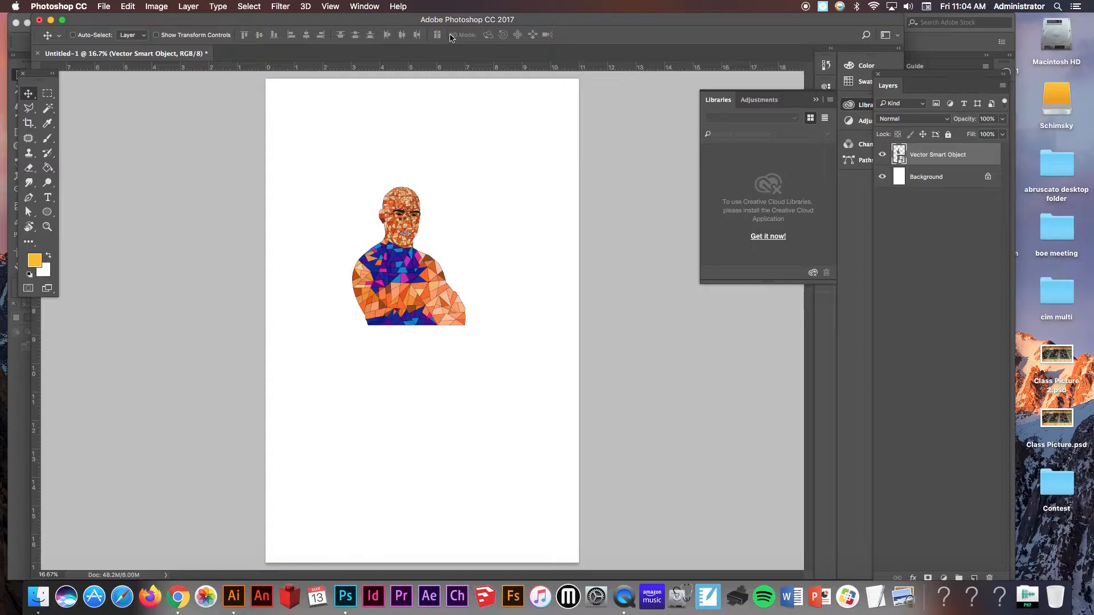
click(129, 6)
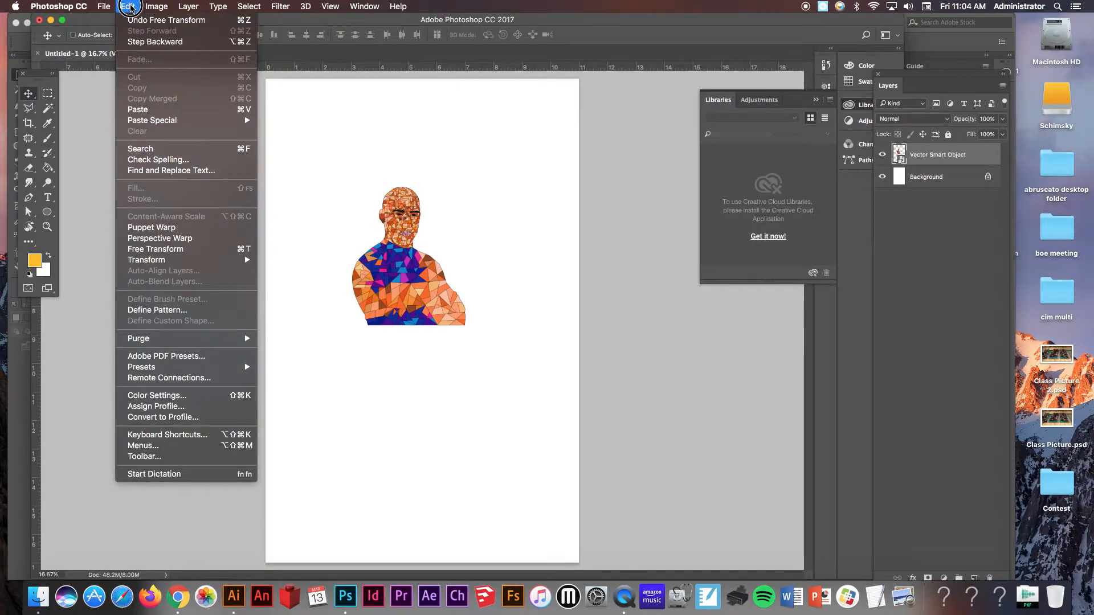
click(130, 6)
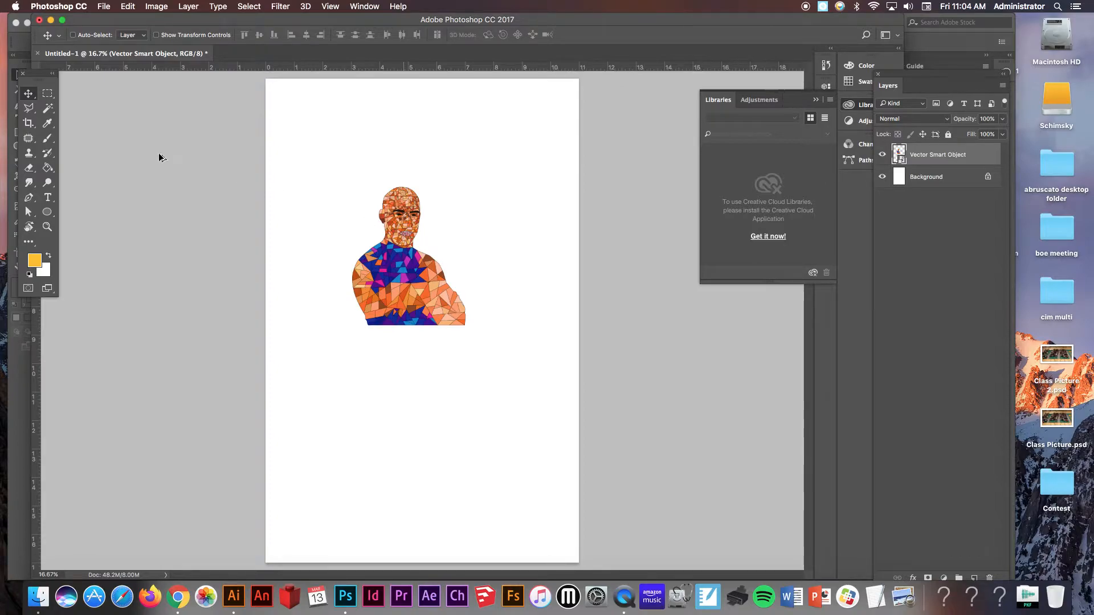
Duplicate the figure to its right and rotate the copy 20 degrees around its lower-right corner
alt+drag(408, 233, 461, 234)
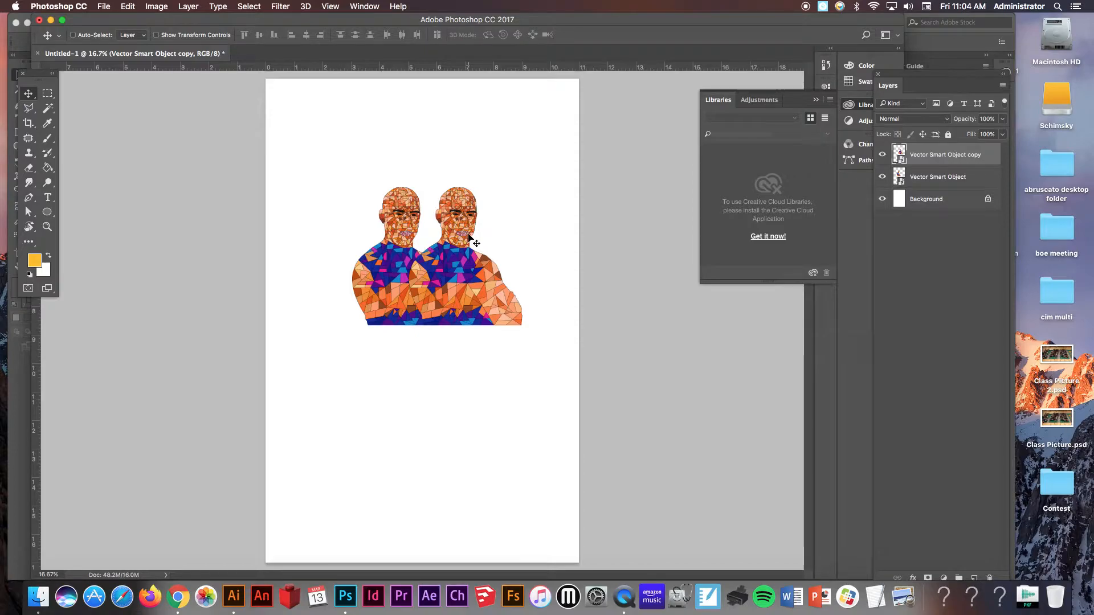
key(super+t)
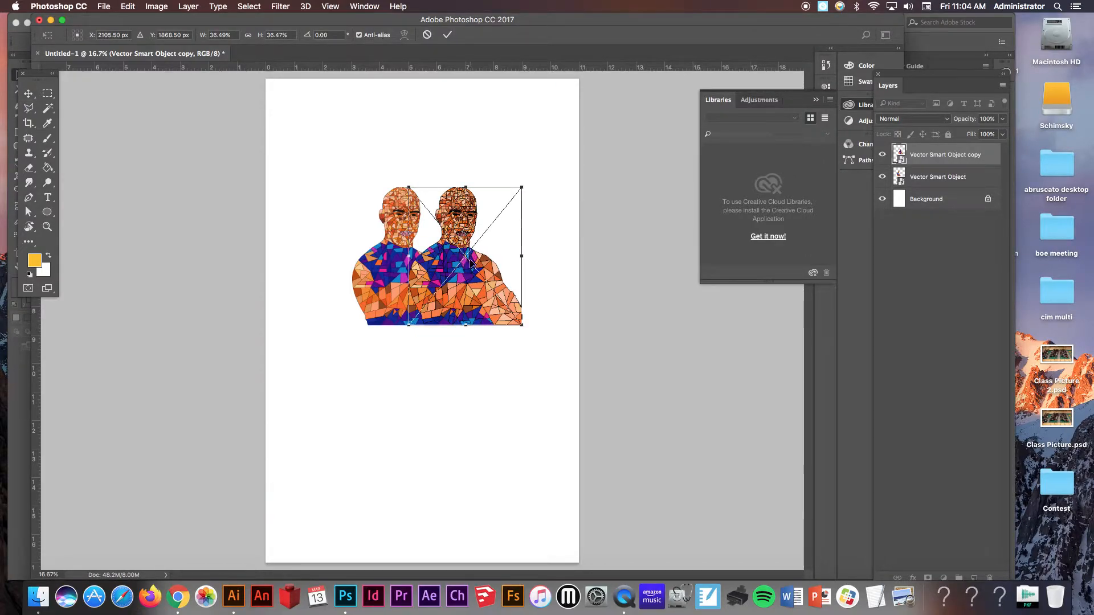
drag(468, 257, 522, 324)
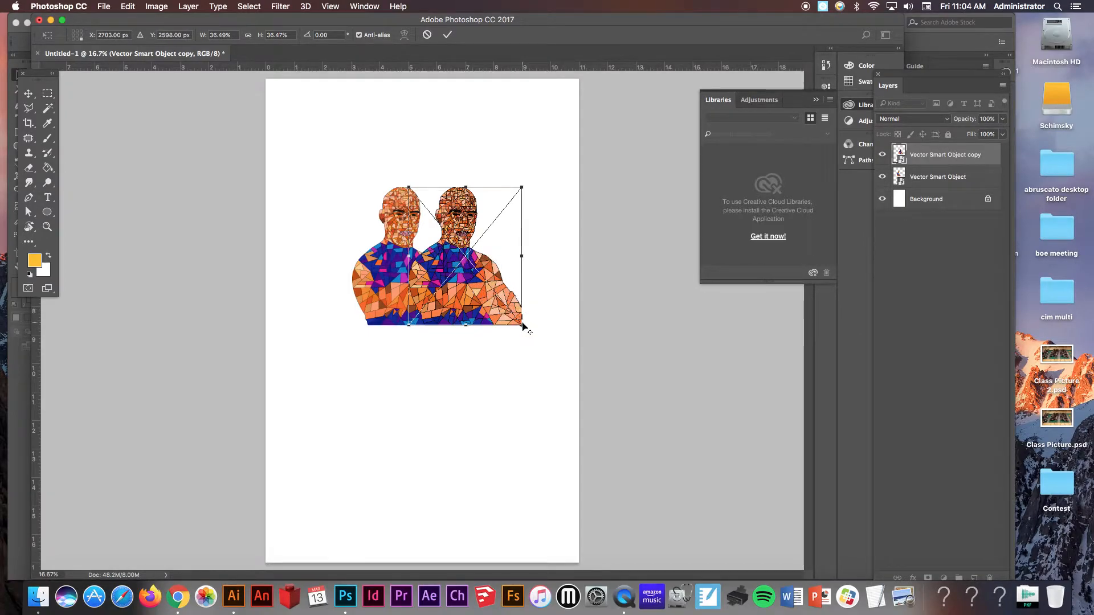
click(308, 39)
text(20)
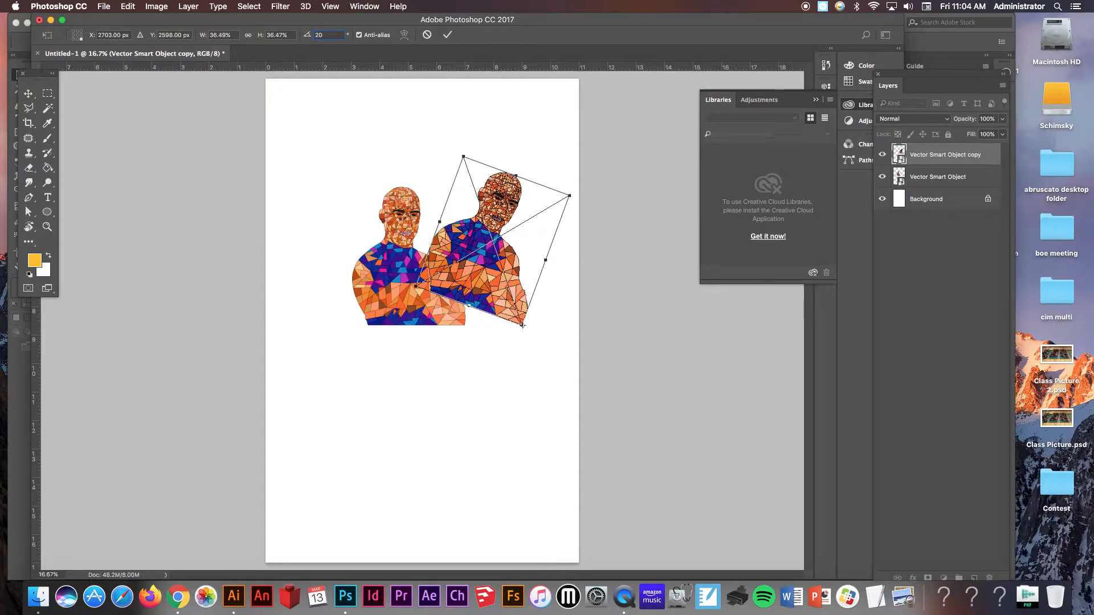
click(447, 36)
Move the rotated copy back over the original figure so the two overlap
click(493, 258)
drag(493, 259, 433, 284)
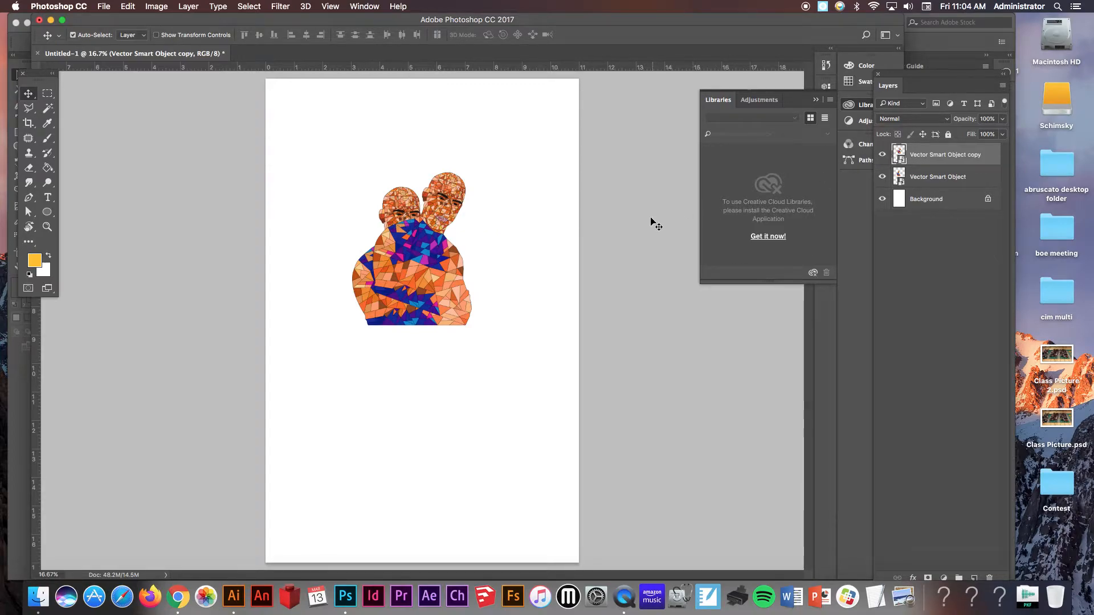
Duplicate the rotated figure copy and set its rotation to 40 degrees around its lower-right corner
key(super+j)
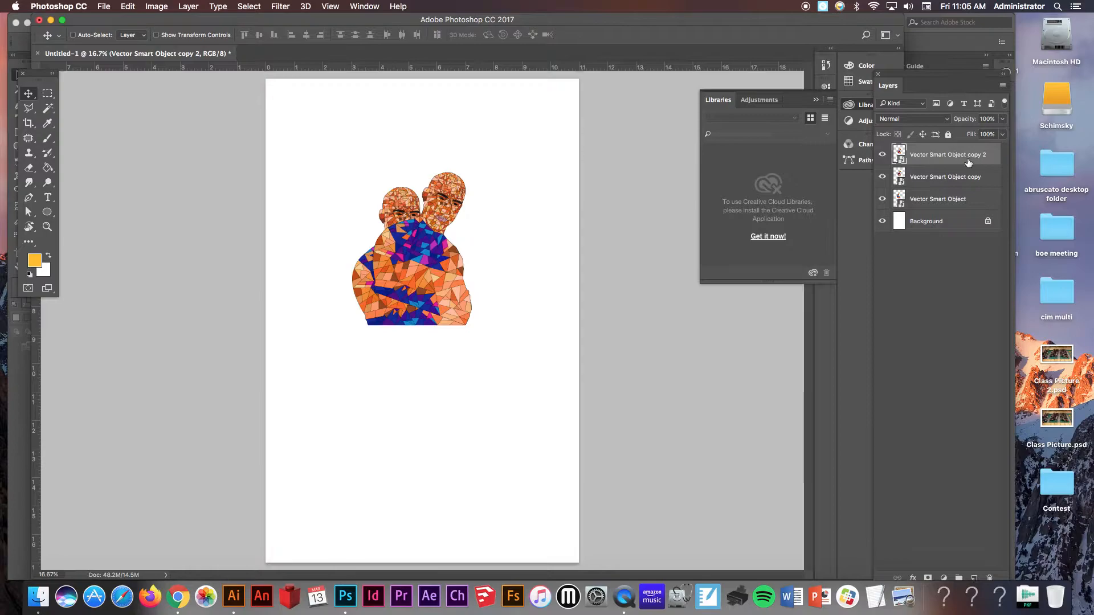
key(super)
key(super+t)
drag(440, 246, 466, 325)
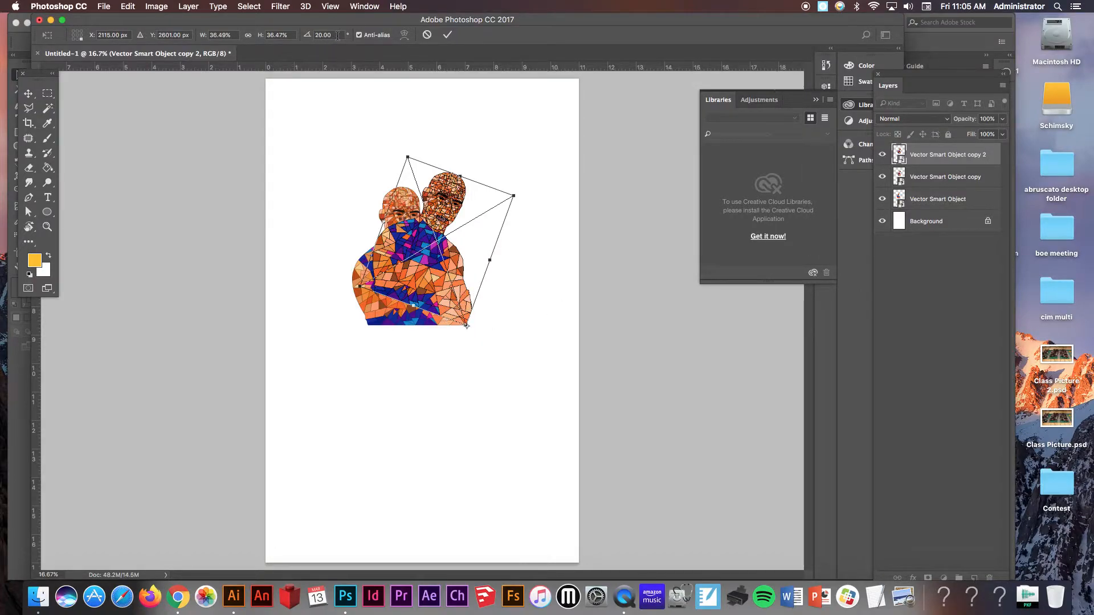
click(449, 36)
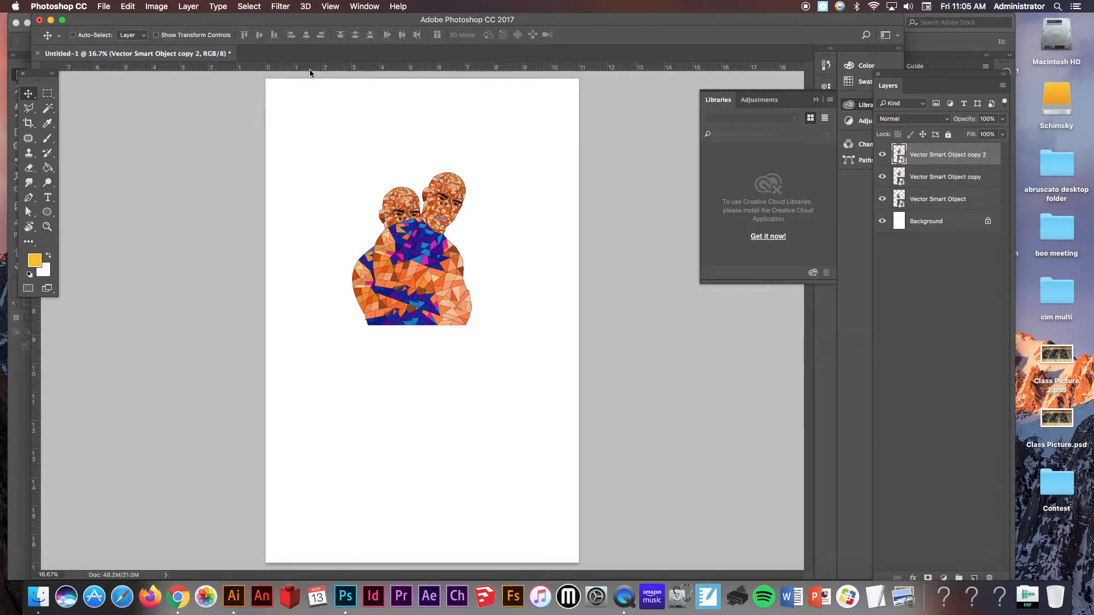
key(super+t)
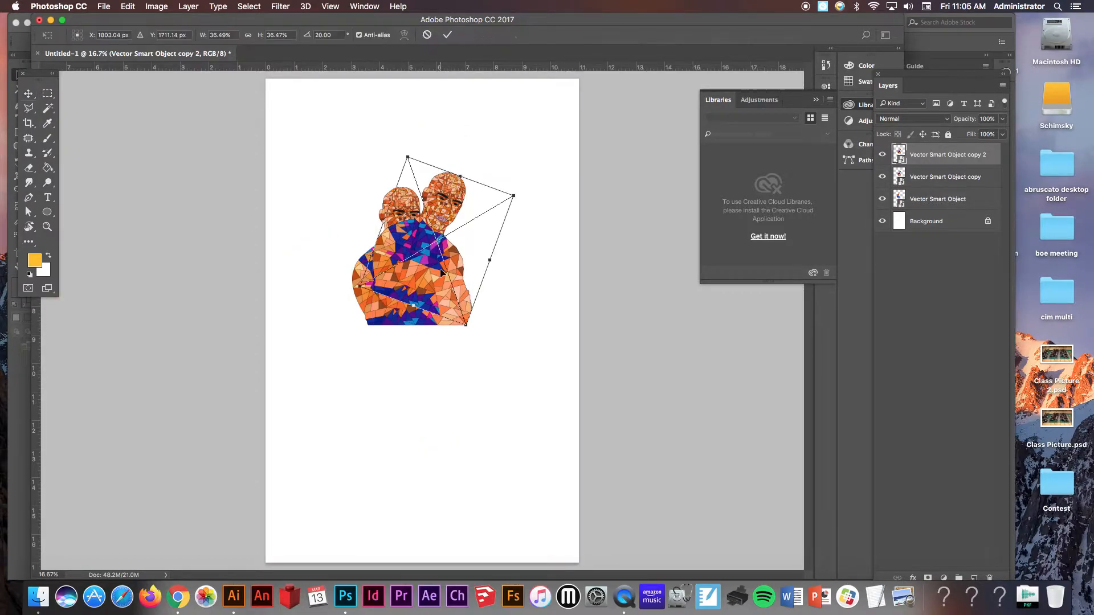
drag(440, 244, 466, 325)
click(308, 35)
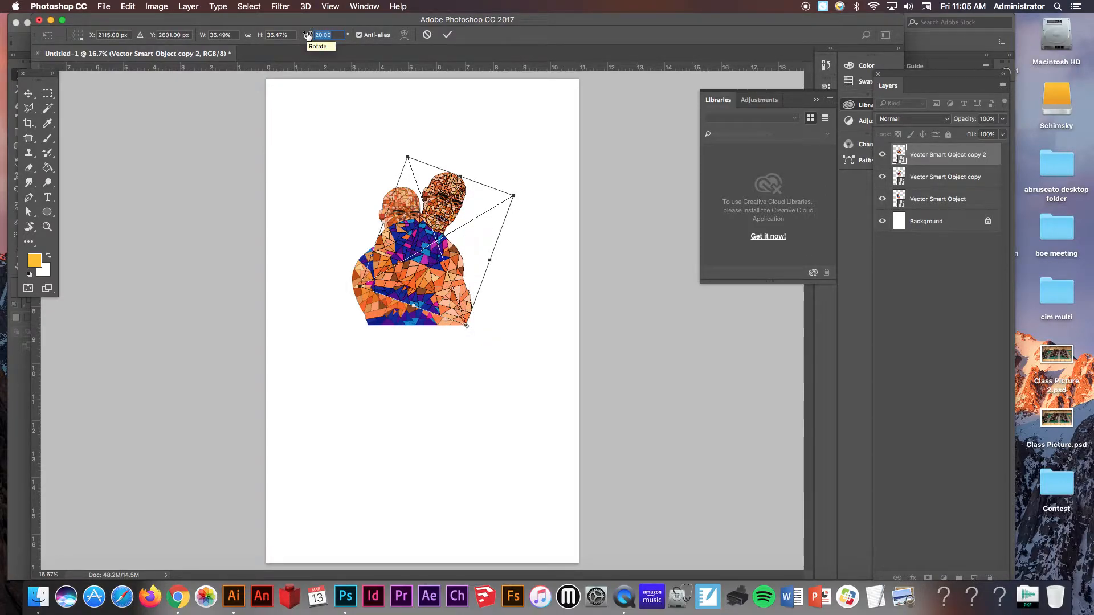
text(40)
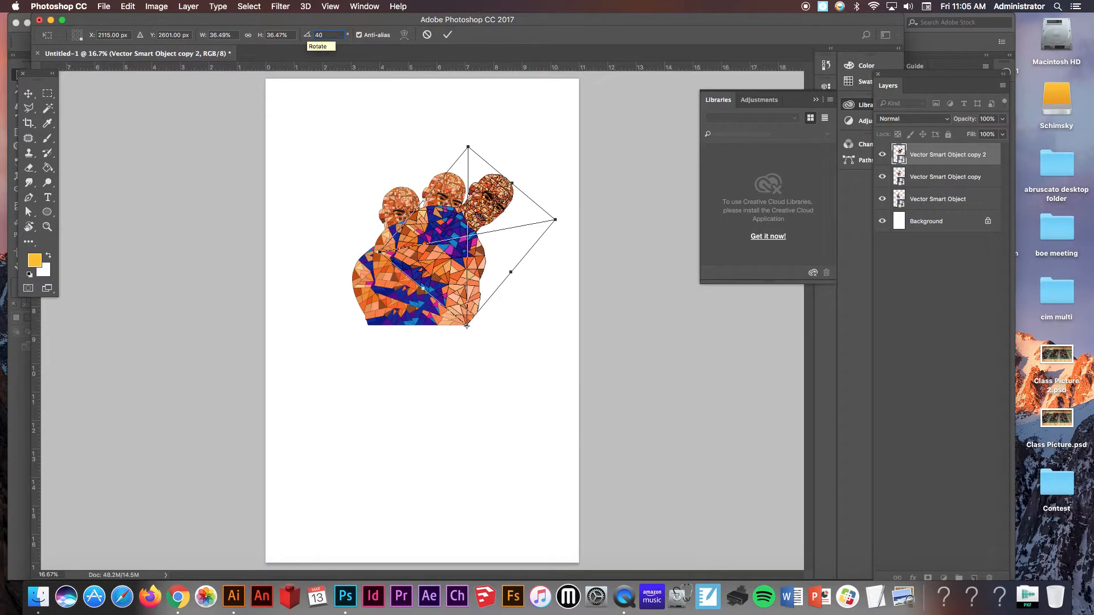
click(448, 34)
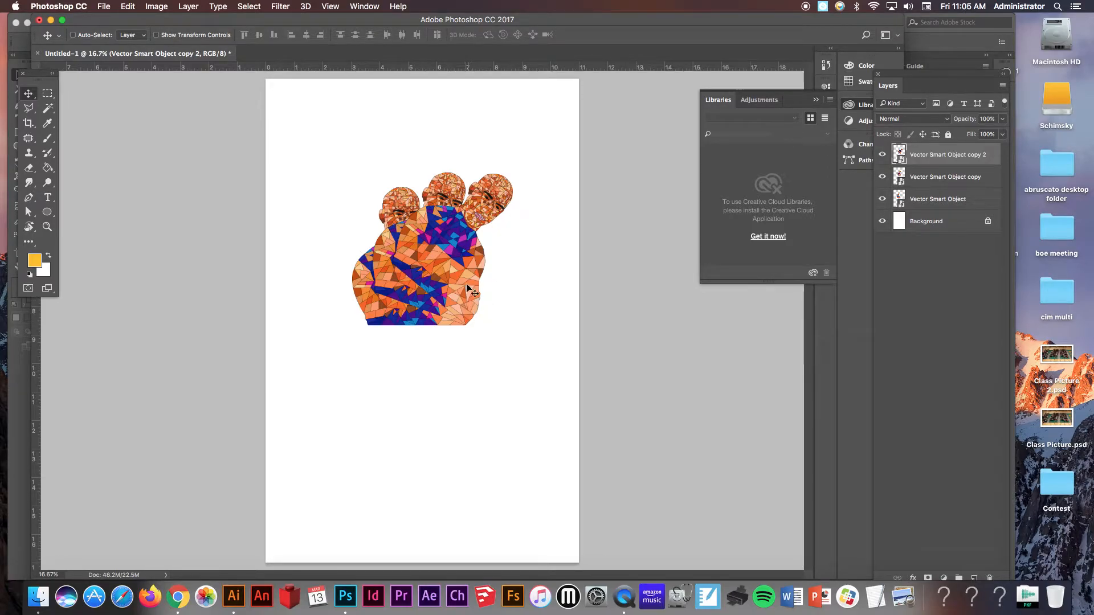
Duplicate the 40-degree figure and set the copy's rotation to 60 degrees around the same corner point
key(super+j)
key(super+t)
drag(476, 246, 467, 325)
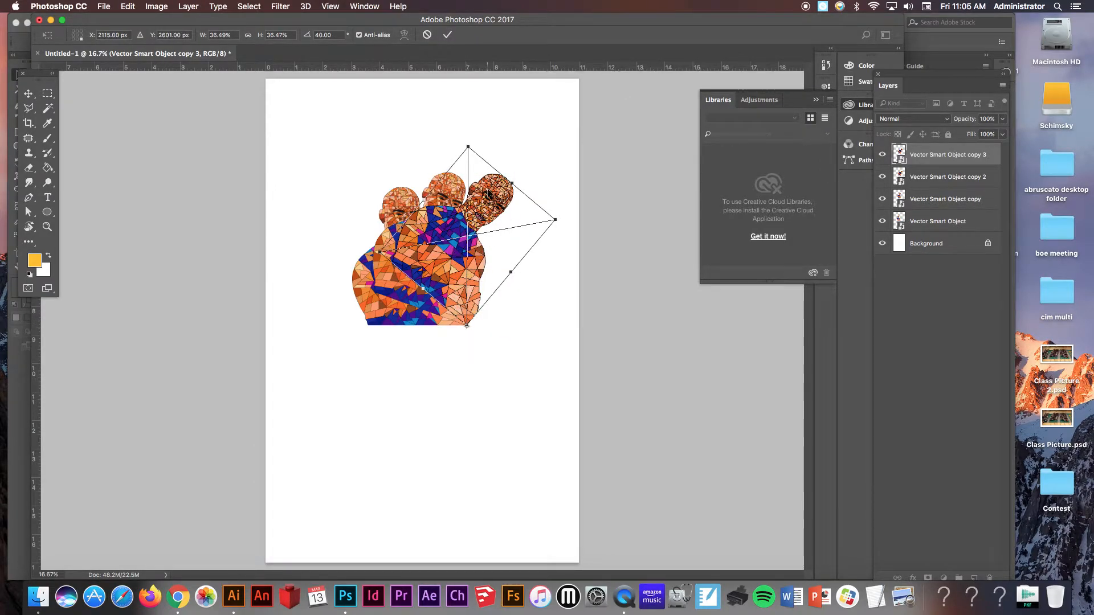
drag(471, 138, 529, 168)
click(303, 30)
text(60)
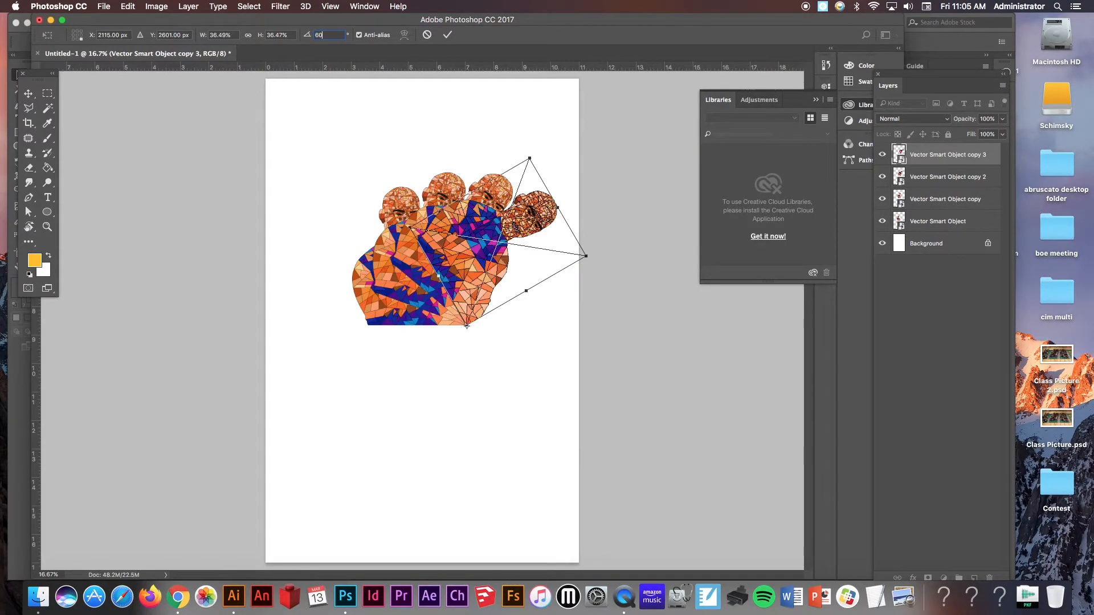
click(447, 35)
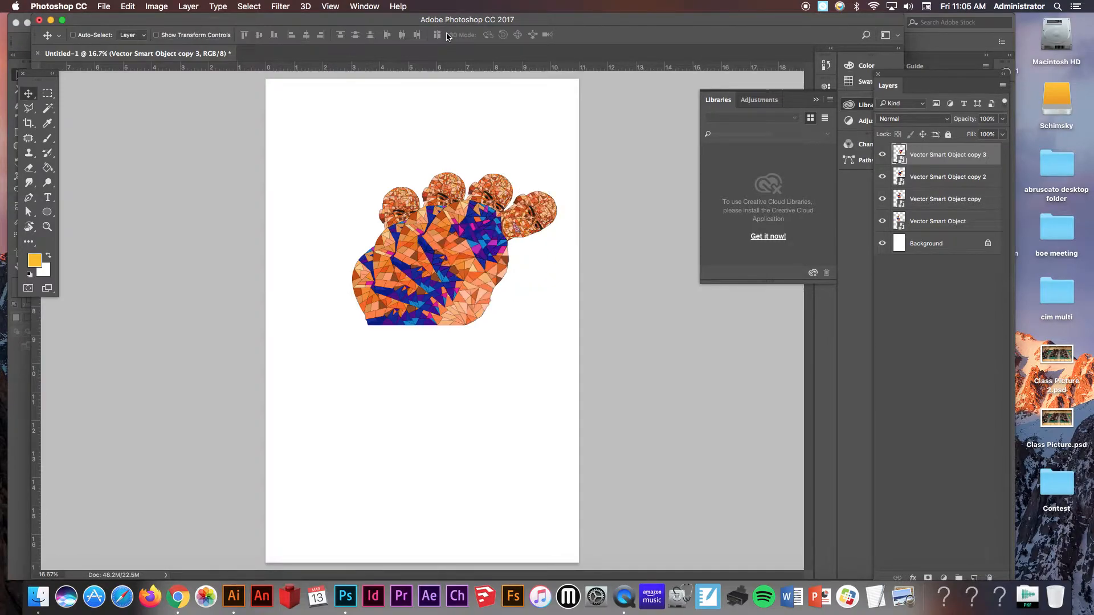
Duplicate the 60-degree figure and set the copy's rotation to 80 degrees around the shared corner point
key(super+alt+t)
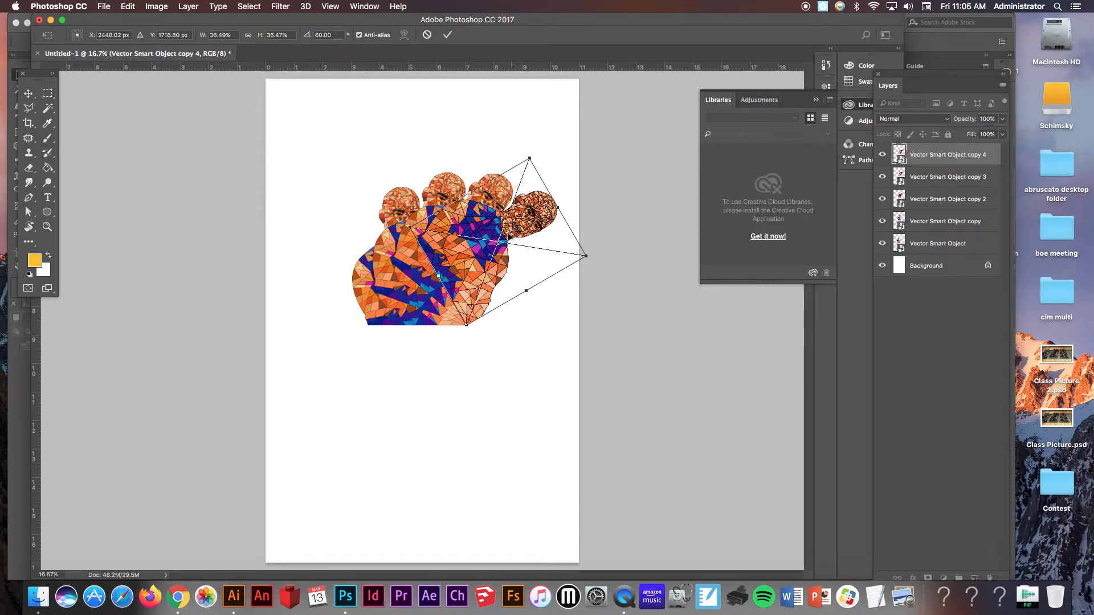
drag(501, 249, 467, 326)
text(80)
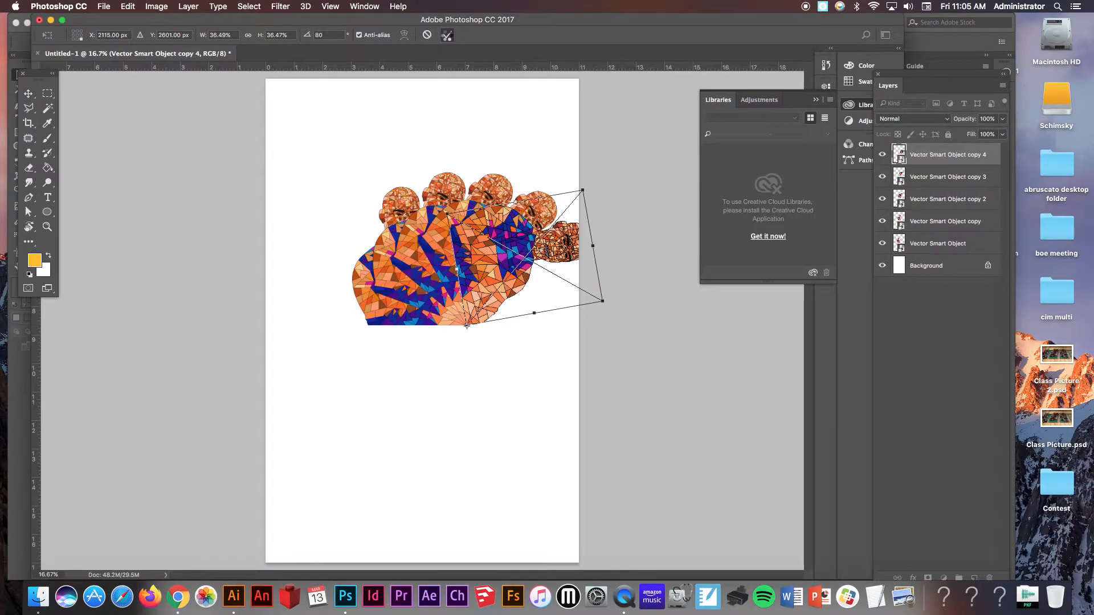
click(447, 34)
Duplicate the 80-degree figure and set the copy's rotation to 100 degrees around the shared corner point
key(super+alt+t)
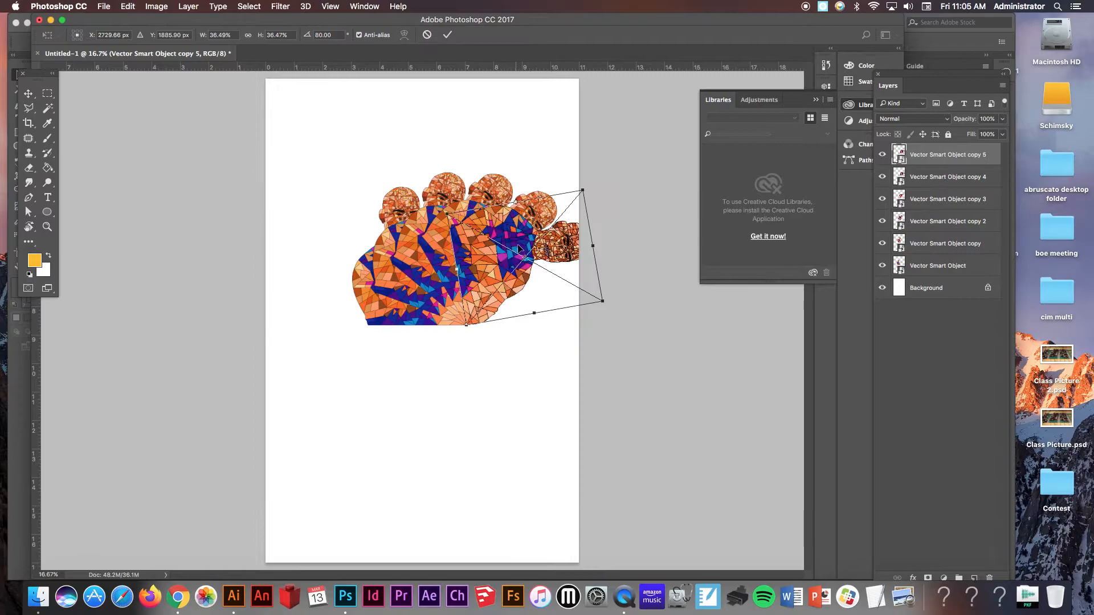
drag(525, 258, 467, 326)
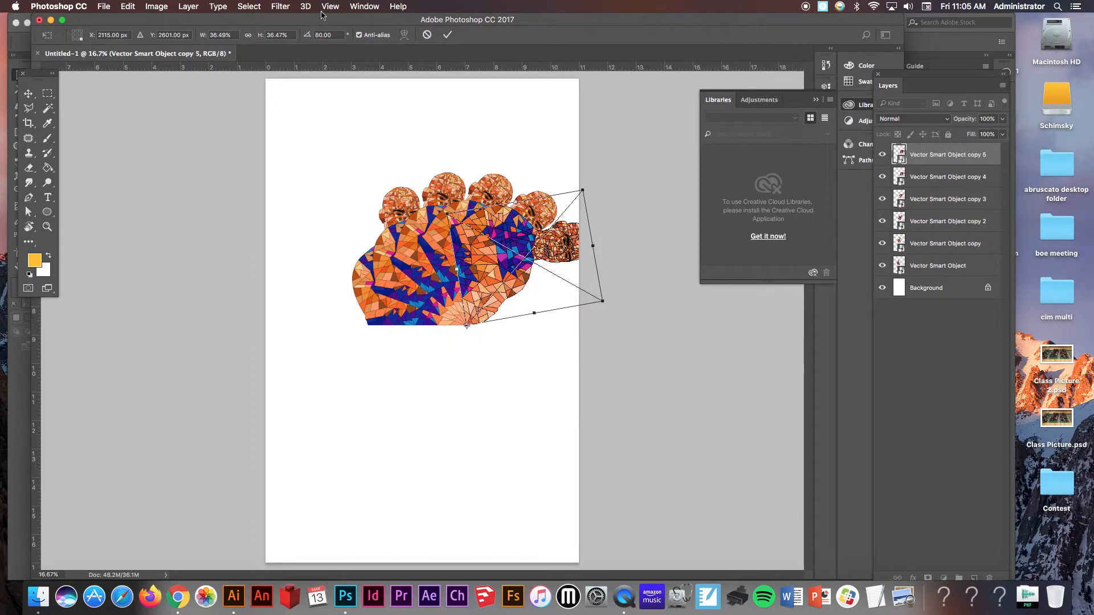
click(304, 35)
text(100)
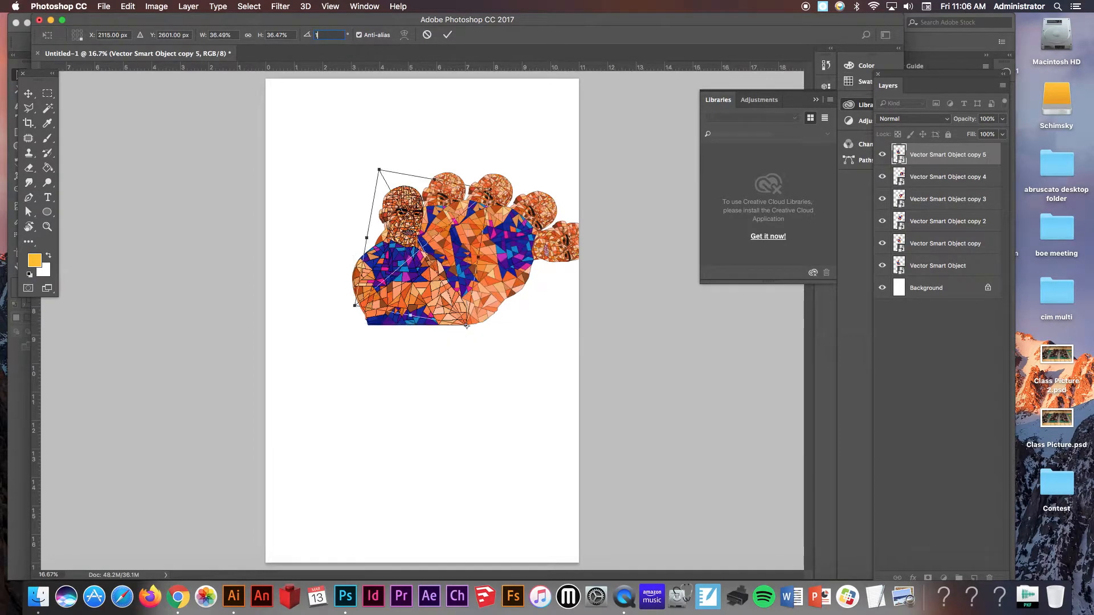
click(446, 36)
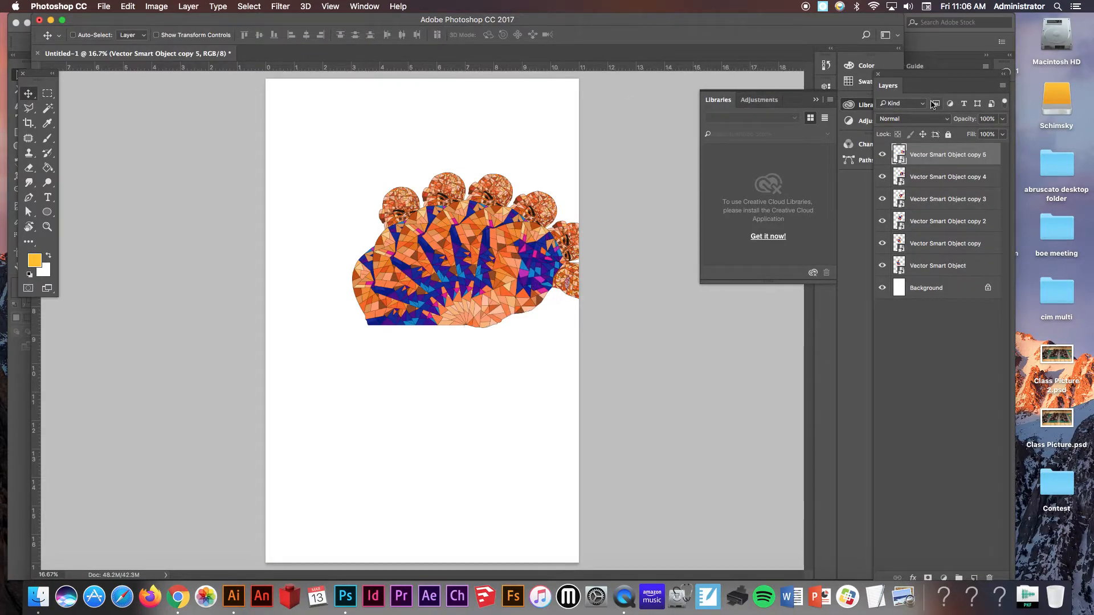
Select all six figure layers and move the fan left so it fits fully on the page
drag(906, 74, 633, 79)
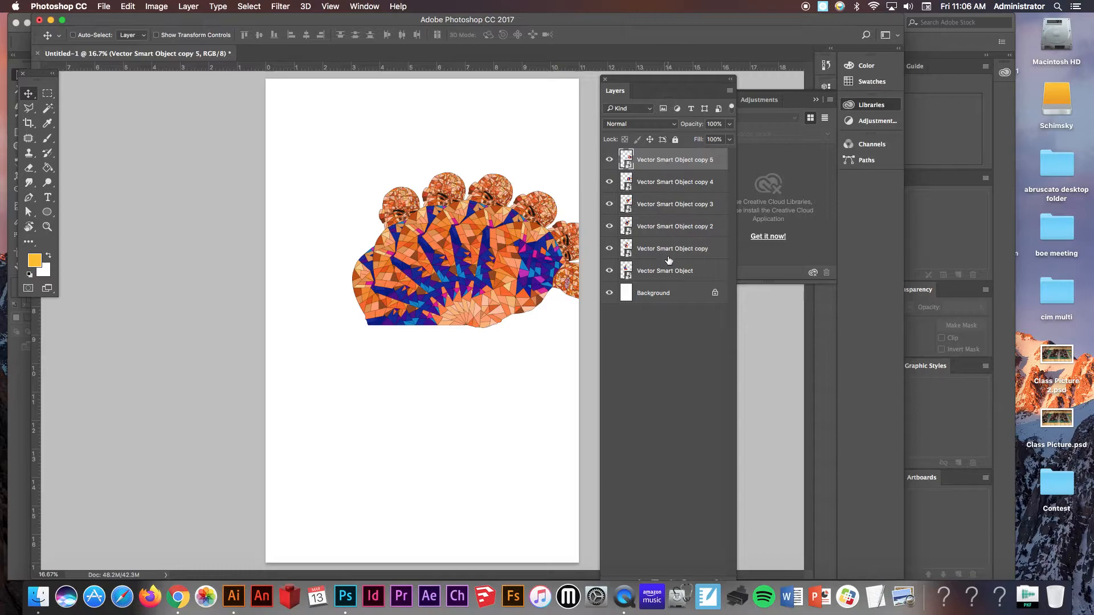
shift+click(666, 274)
drag(563, 237, 512, 232)
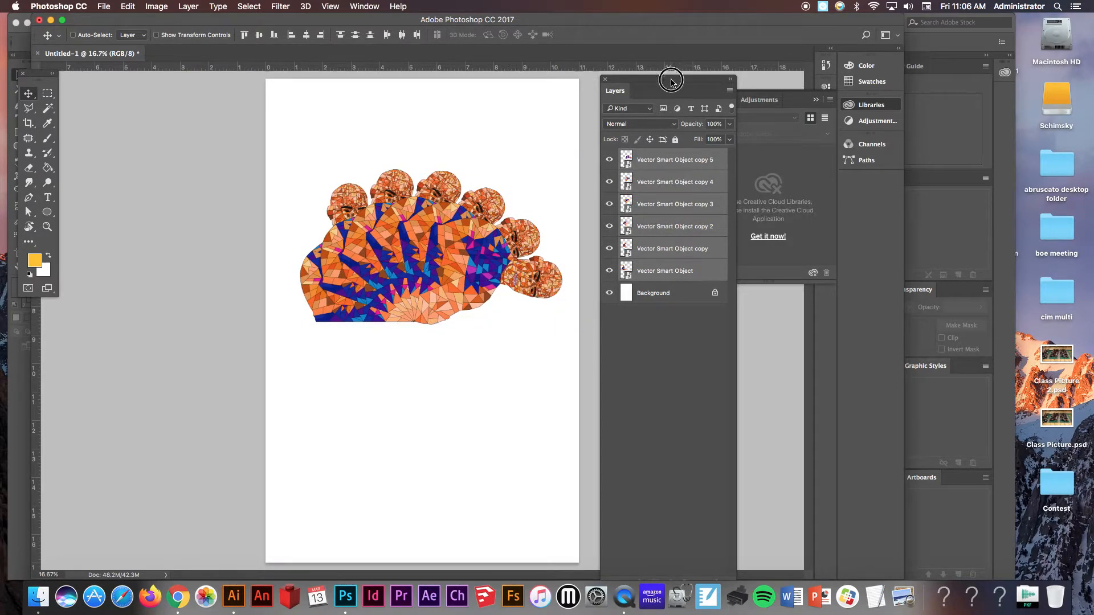
drag(671, 82, 667, 25)
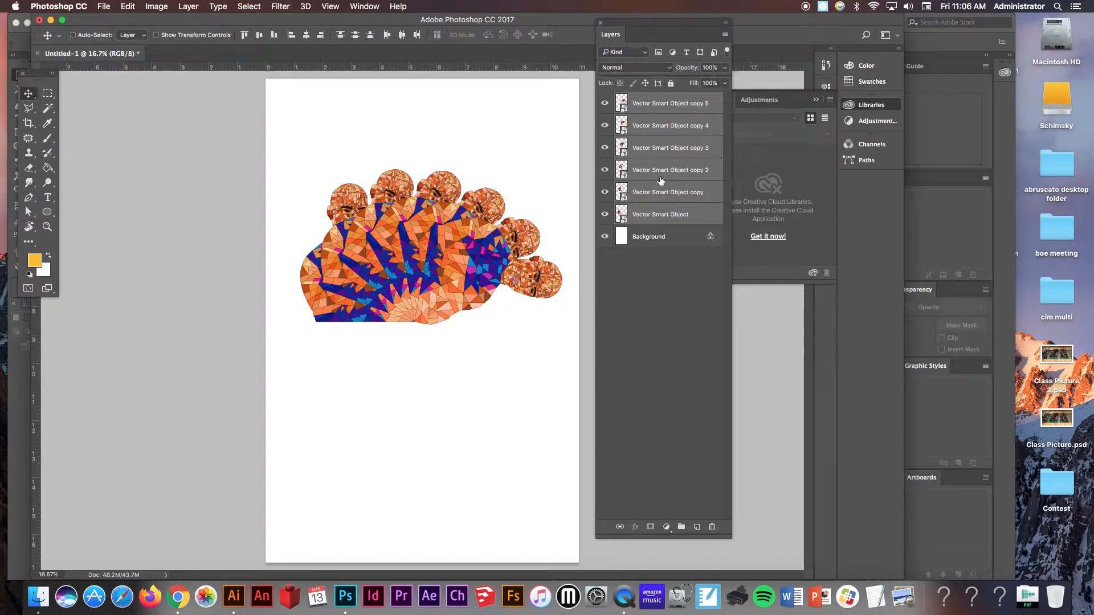
Duplicate the six selected figure layers and put the copies into Free Transform
key(super+j)
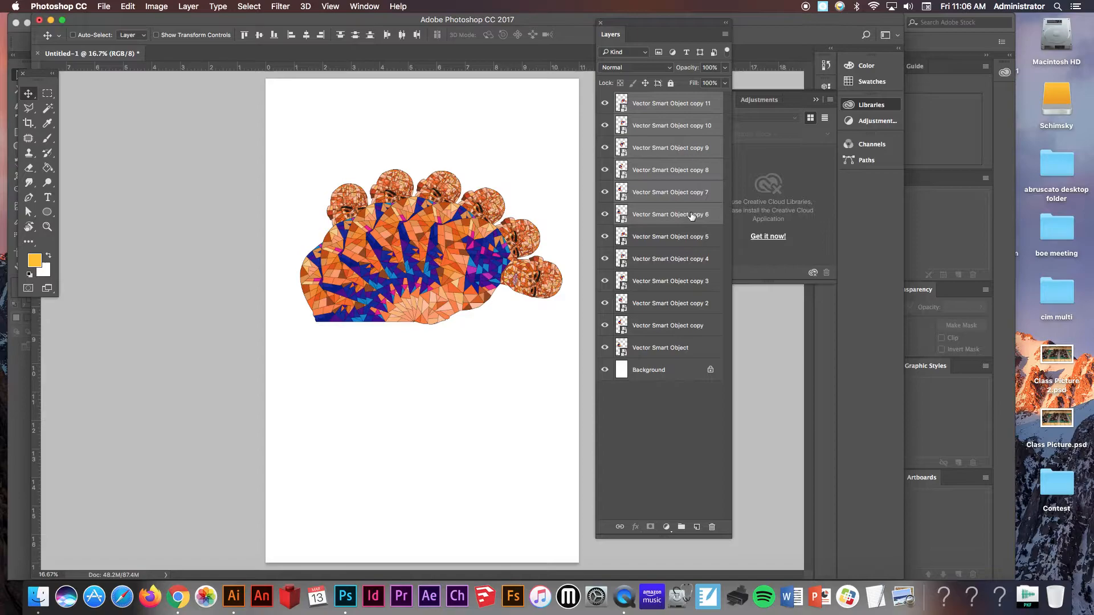
key(Delete)
drag(687, 214, 699, 528)
key(super+t)
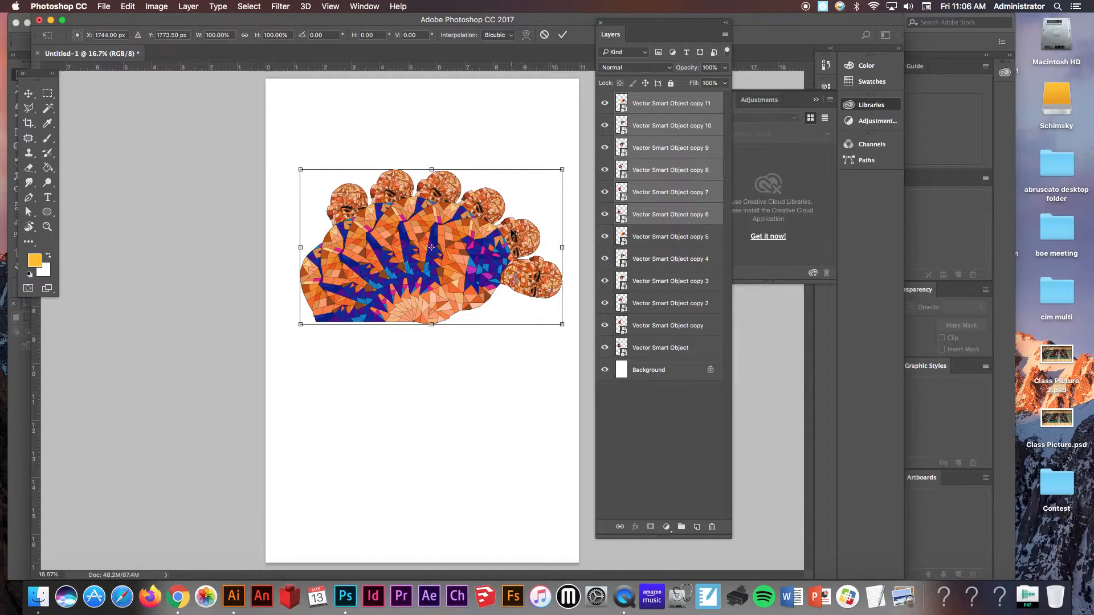
right_click(495, 223)
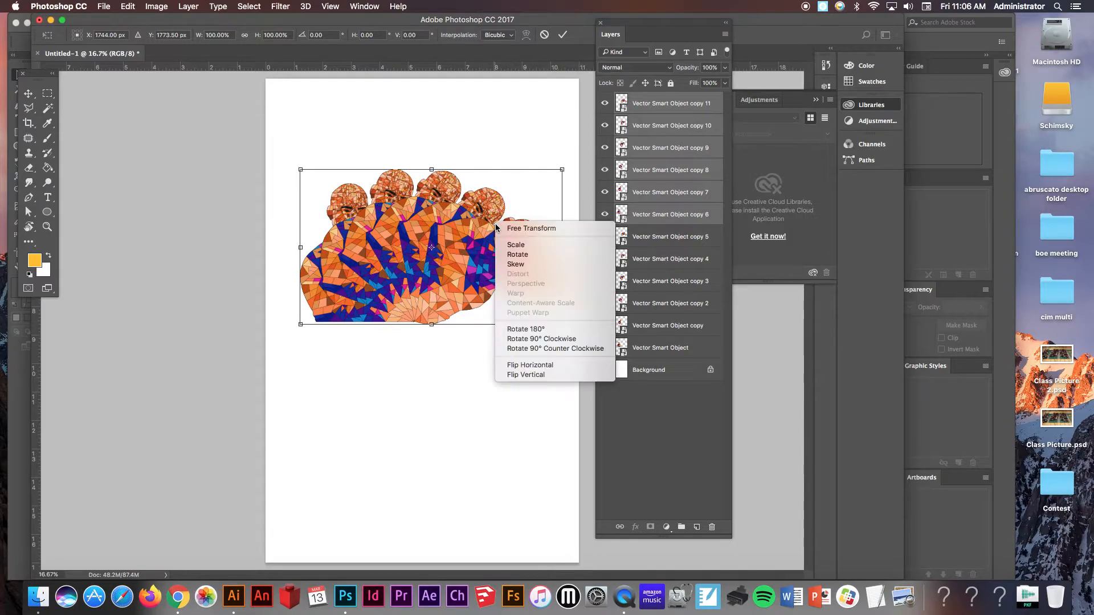
click(569, 365)
key(super+z)
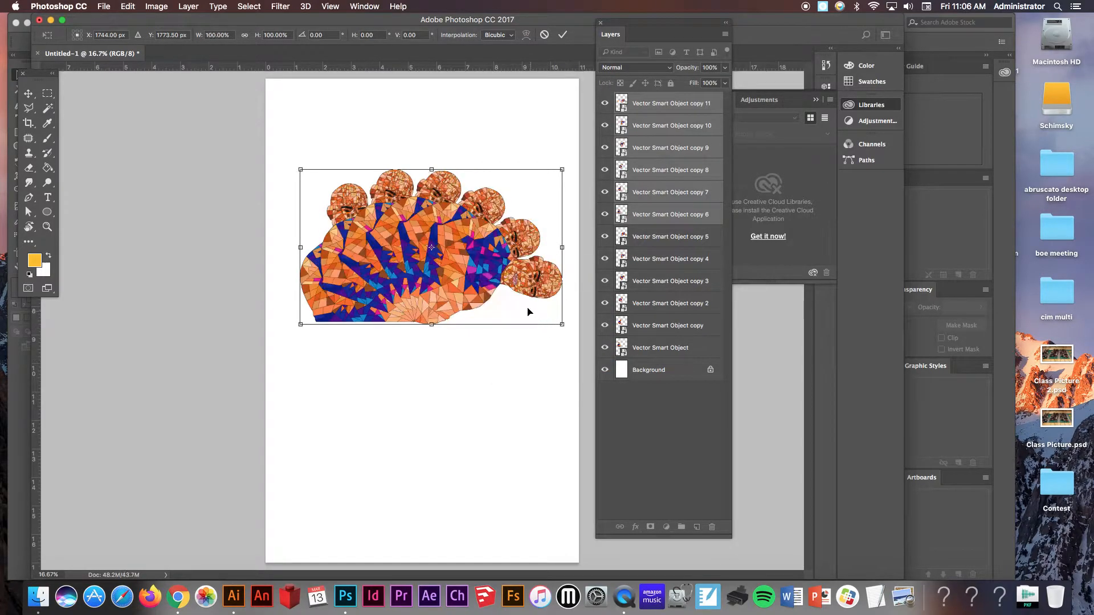
Flip the duplicated fan vertically and rotate it about the original fan's centre so it continues the ring down the left side
right_click(496, 274)
click(557, 426)
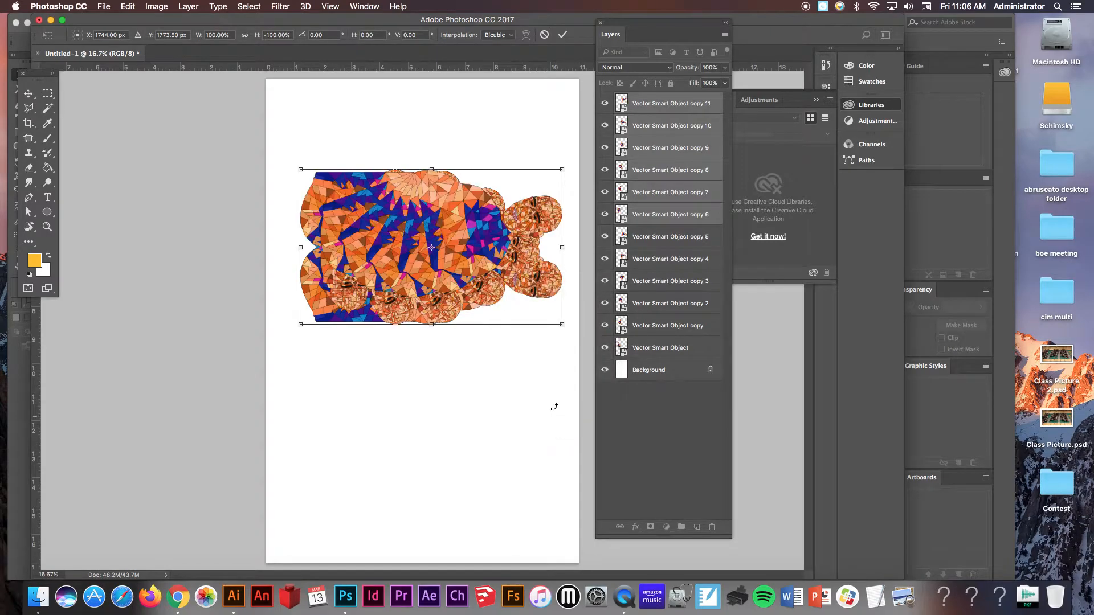
drag(477, 249, 483, 391)
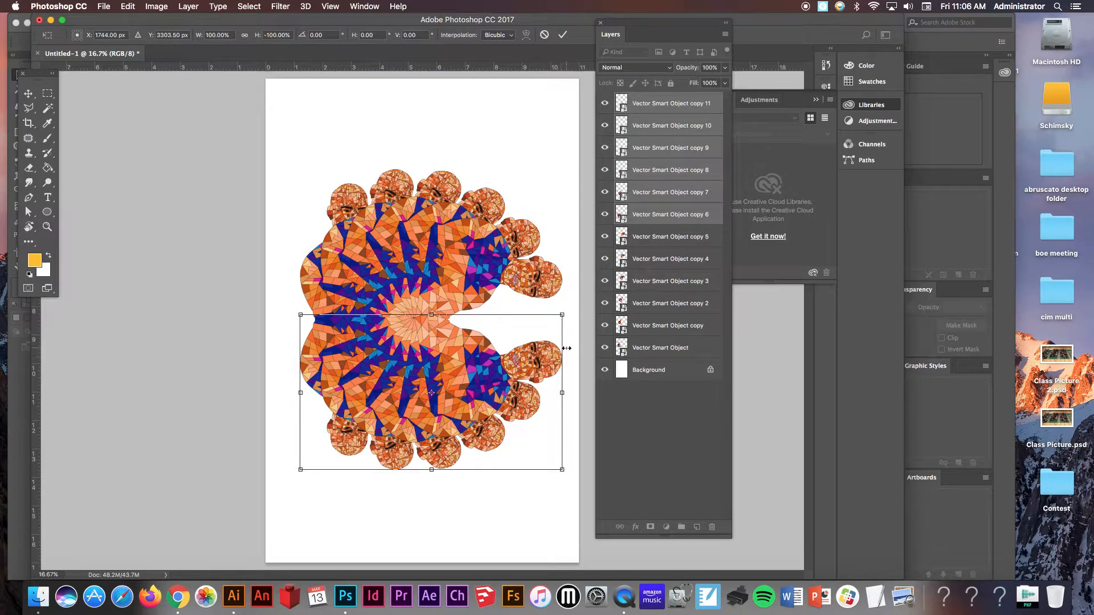
drag(431, 393, 413, 319)
drag(541, 269, 418, 425)
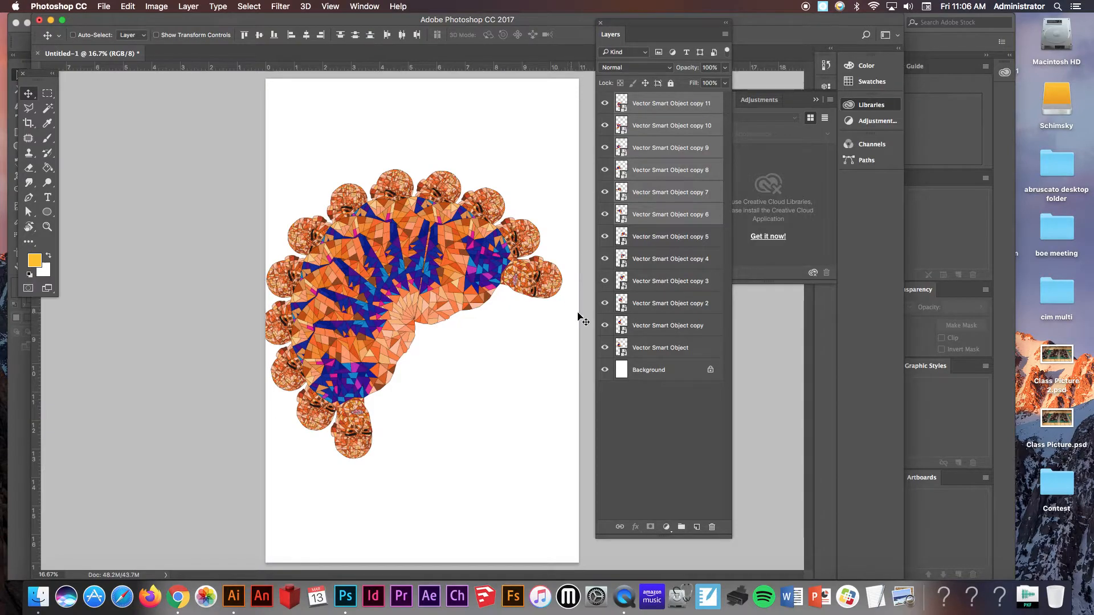
Duplicate the 100-degree figure at the fan's right end and rotate the copy to about 120 degrees around the ring's centre
super+click(539, 286)
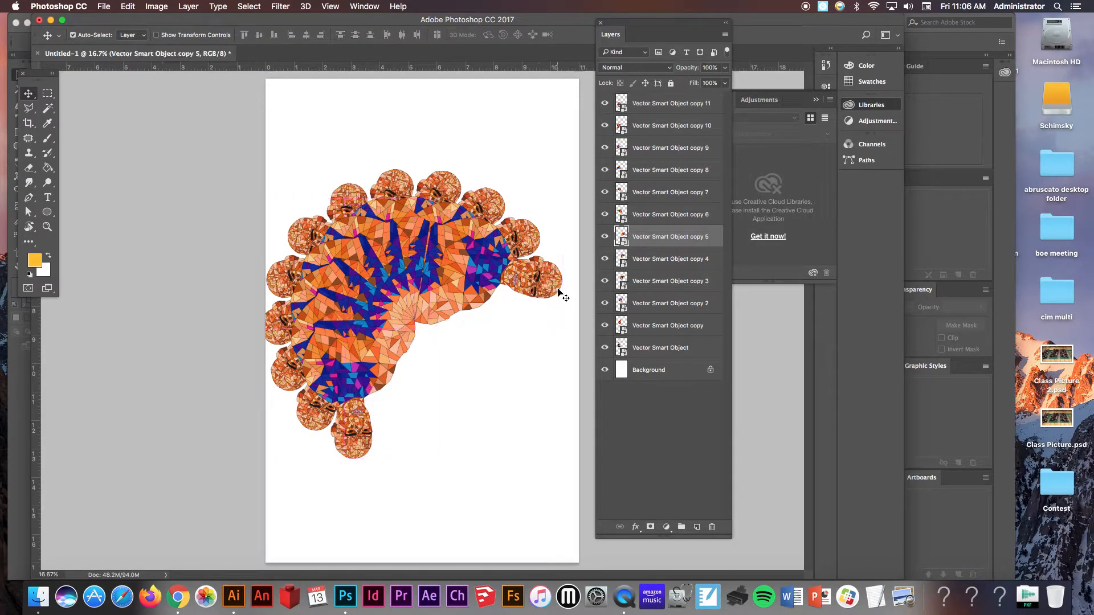
key(super+j)
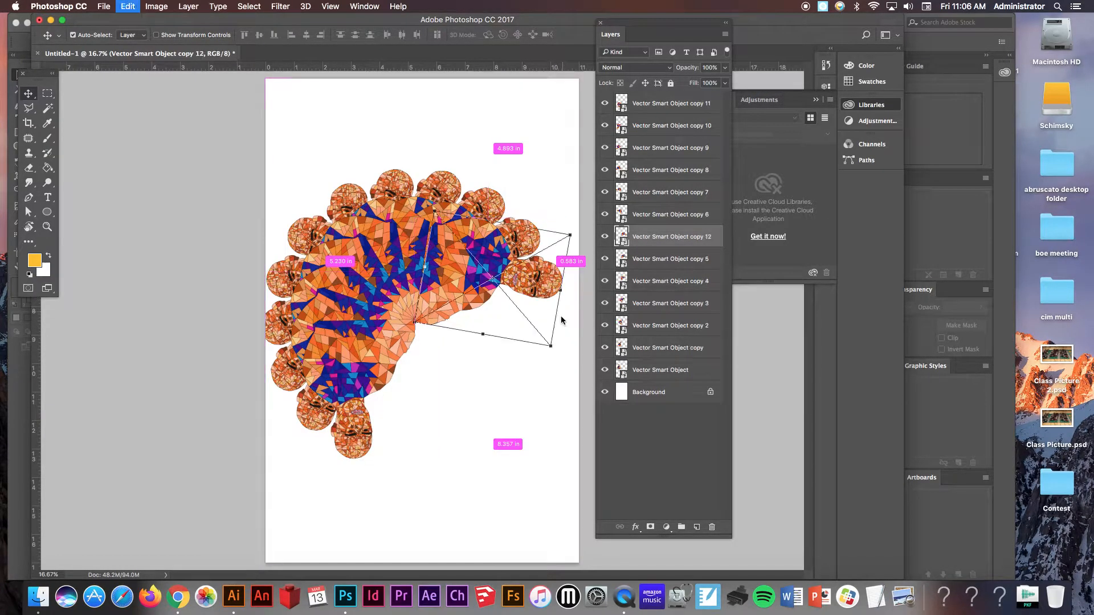
key(super+t)
drag(492, 278, 415, 320)
drag(538, 203, 571, 272)
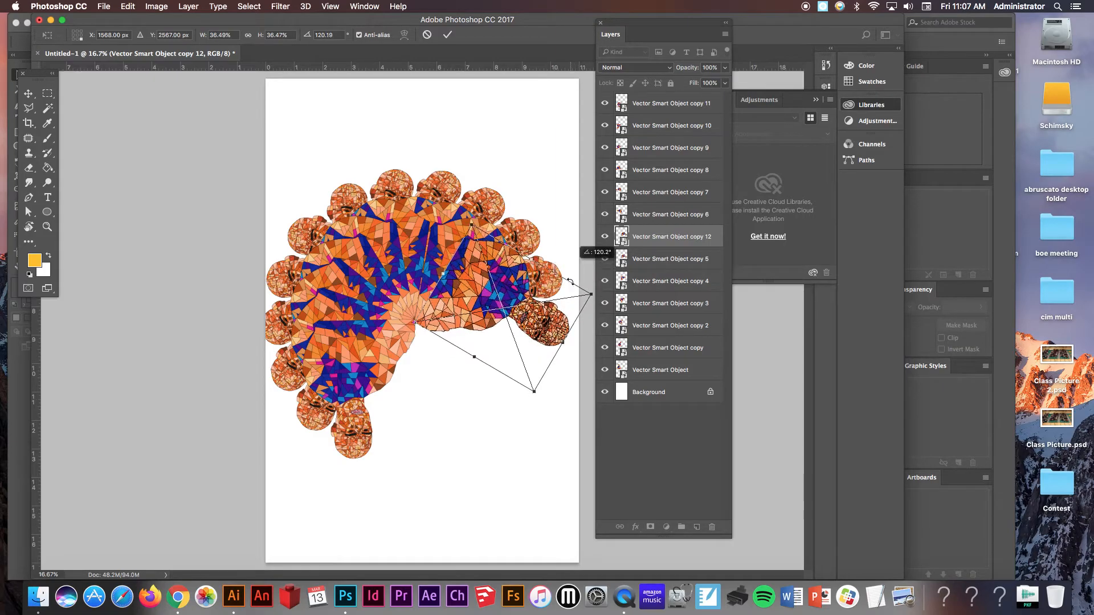
key(Return)
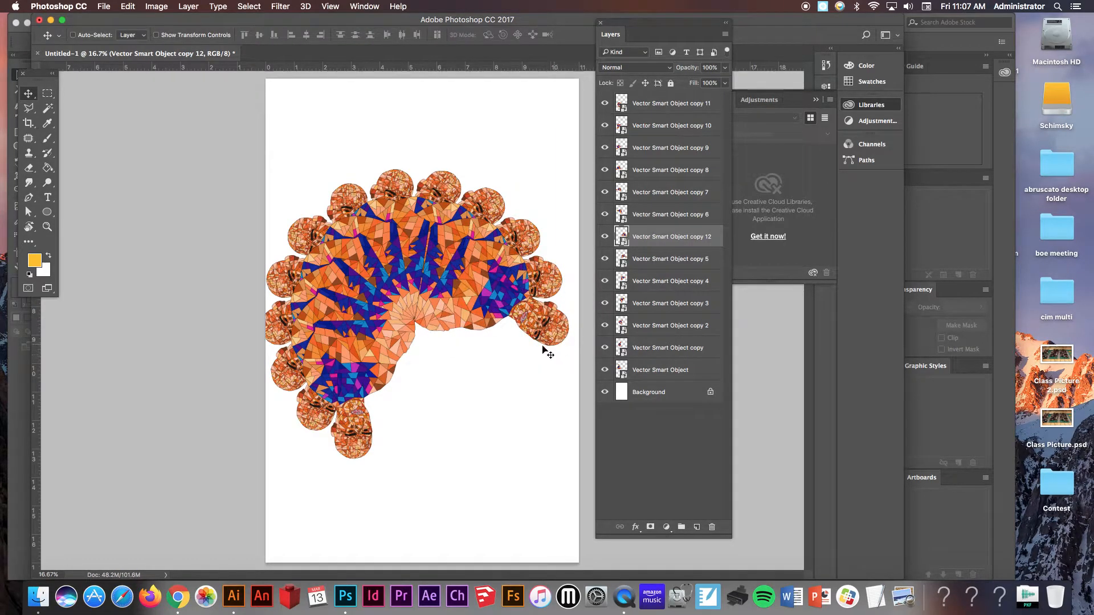
Duplicate the 120-degree figure and rotate the copy to about 141 degrees around the ring's centre
key(super+j)
key(super+t)
drag(503, 309, 414, 322)
drag(577, 248, 579, 307)
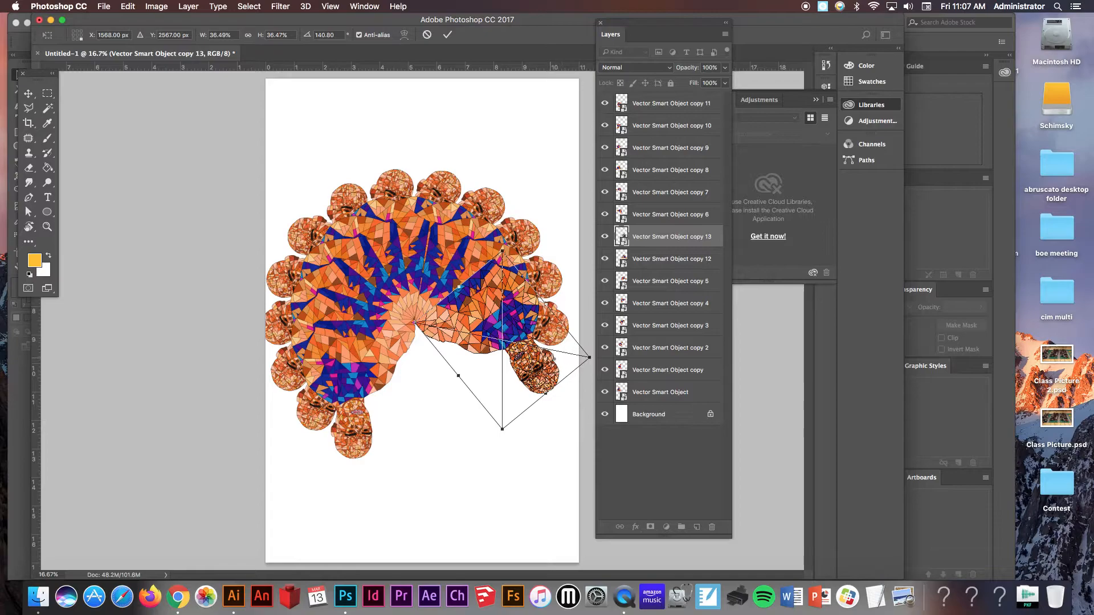
key(Return)
Duplicate the 141-degree figure and rotate the copy clockwise around the centre into the next position at the ring's lower right
key(super+j)
key(super+t)
drag(501, 341, 414, 322)
drag(591, 330, 414, 321)
key(Return)
Duplicate the newest lower-right figure and rotate the copy to about -177 degrees around the ring's centre
key(super+j)
key(super+t)
drag(580, 410, 514, 442)
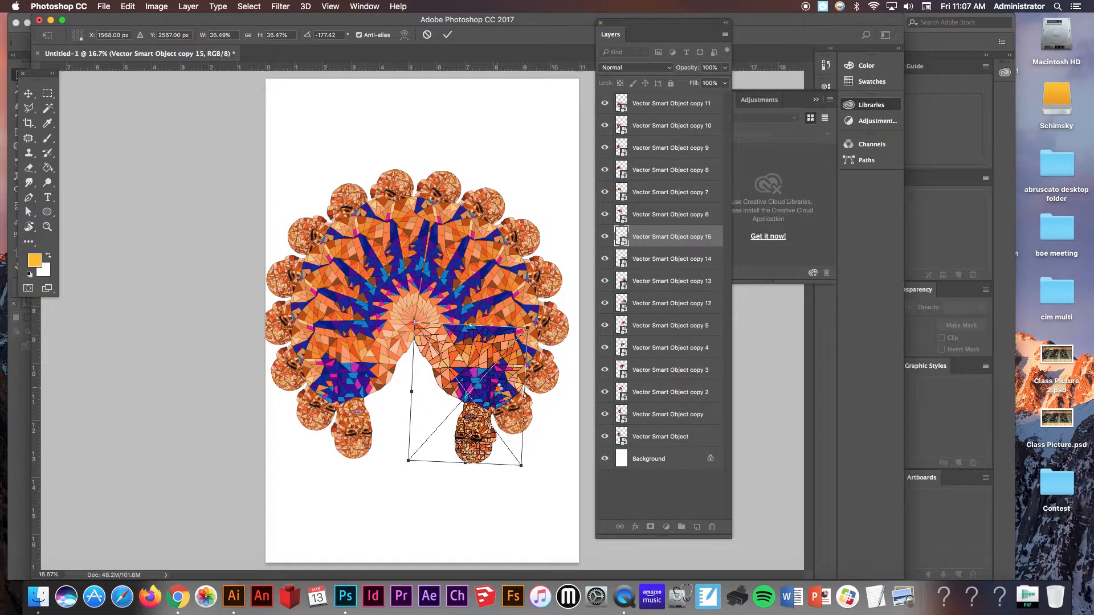
key(Return)
Duplicate the -177-degree figure and rotate the copy clockwise around the centre into the next position at the ring's bottom
key(super+j)
key(super+t)
drag(467, 394, 414, 323)
drag(530, 387, 414, 323)
key(Return)
Duplicate the bottom figure and rotate the copy to about -134.5 degrees around the ring's centre
key(super+j)
key(super+t)
drag(500, 494, 443, 491)
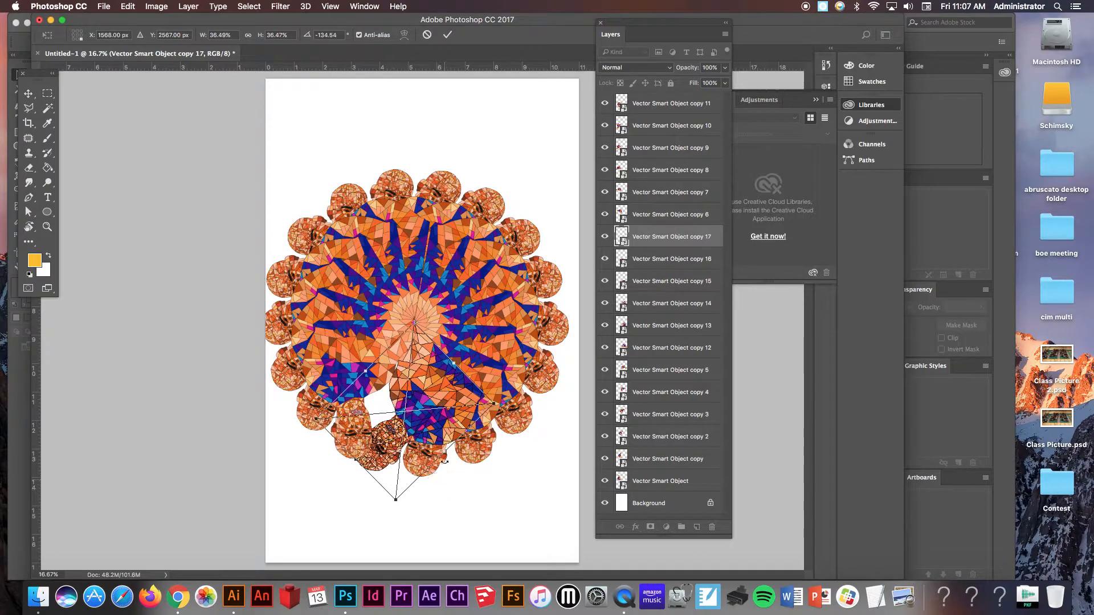
key(Return)
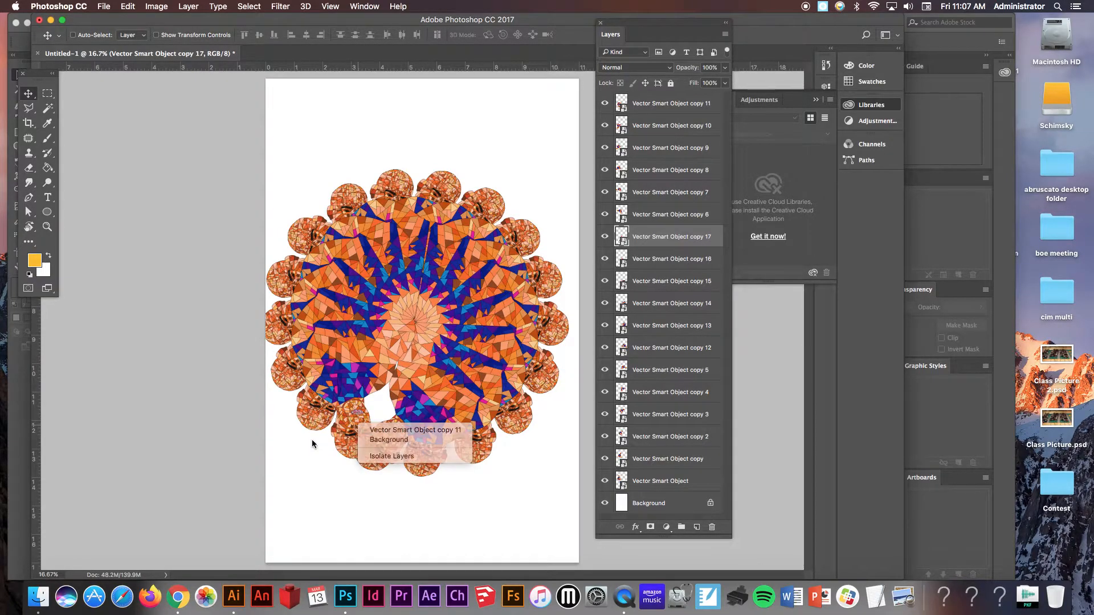
Duplicate the last added figure, then move and rotate the copy to cover the remaining gap in the ring's lower left
right_click(391, 440)
click(397, 446)
drag(397, 446, 507, 319)
key(super+t)
drag(422, 364, 459, 399)
mouse_move(398, 380)
mouse_down()
mouse_move(405, 361)
mouse_move(406, 373)
mouse_up()
key(Return)
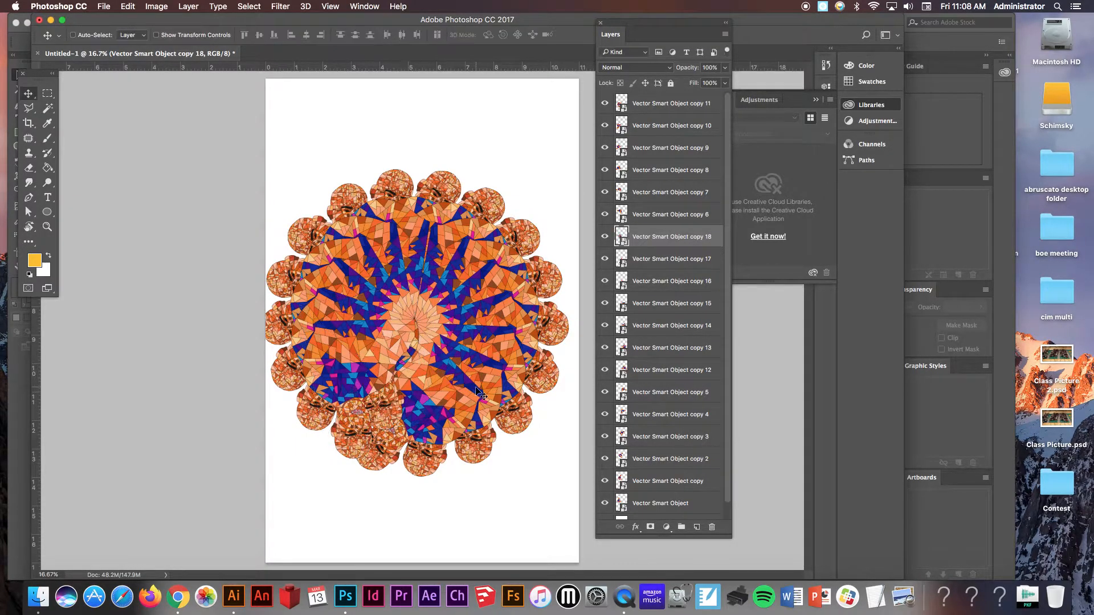
Merge all the vector smart object layers of the figure ring, except the white background, into a single layer
scroll(680, 492, down, 1)
click(687, 487)
scroll(686, 456, up, 1)
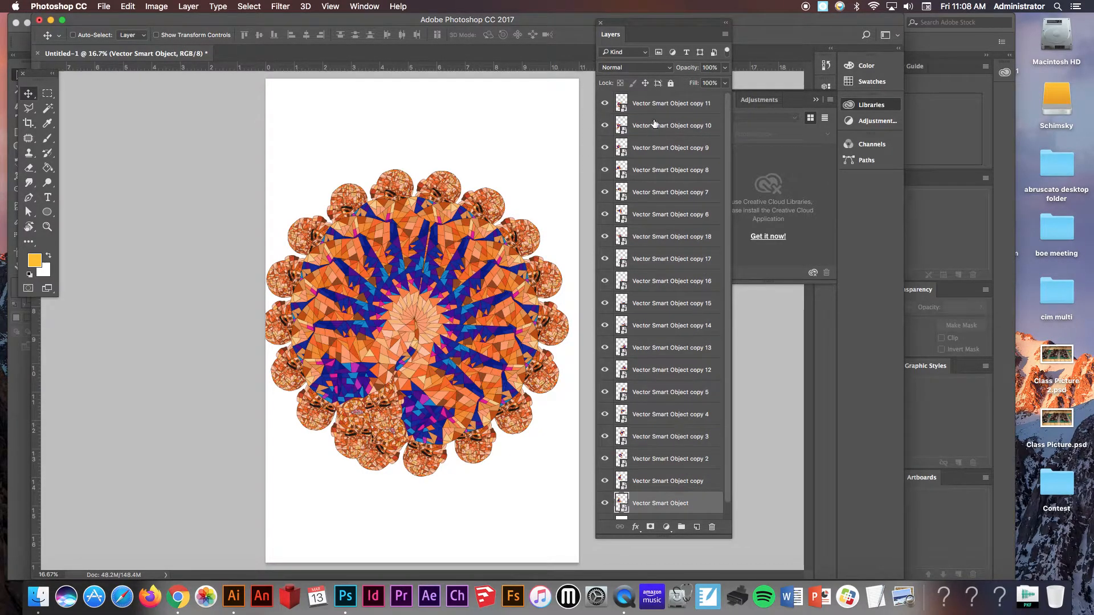
shift+click(691, 106)
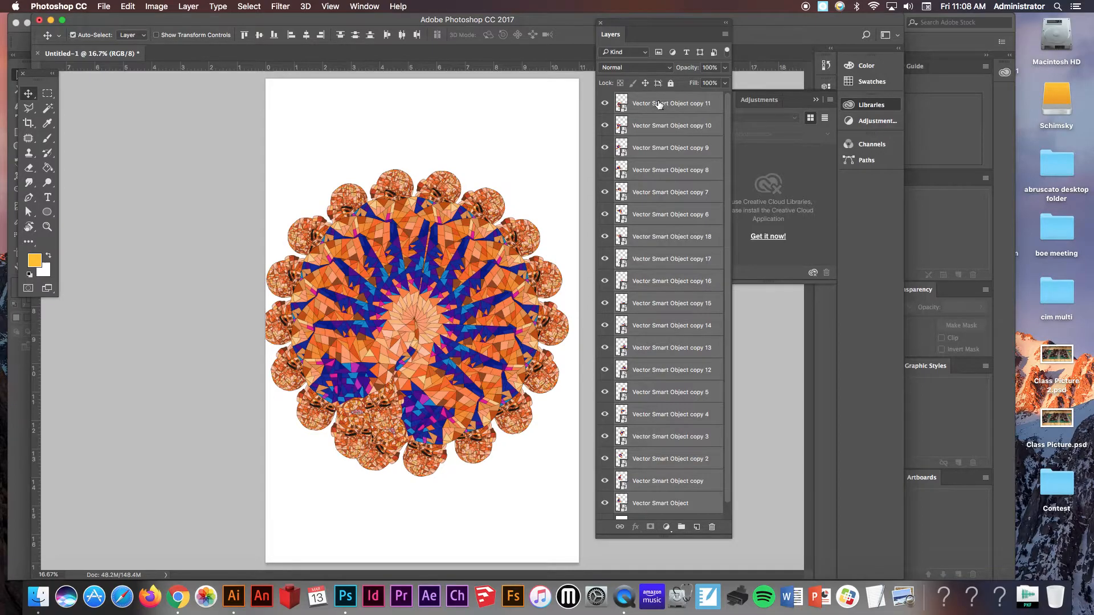
right_click(658, 104)
click(720, 420)
Duplicate the merged ring and place the copy, enlarged past both sides of the page, centred behind the original
drag(475, 278, 294, 263)
key(ctrl+t)
drag(420, 124, 494, 50)
drag(375, 147, 506, 144)
key(Return)
drag(669, 104, 678, 137)
mouse_move(509, 182)
mouse_down()
mouse_move(500, 158)
mouse_move(513, 173)
mouse_up()
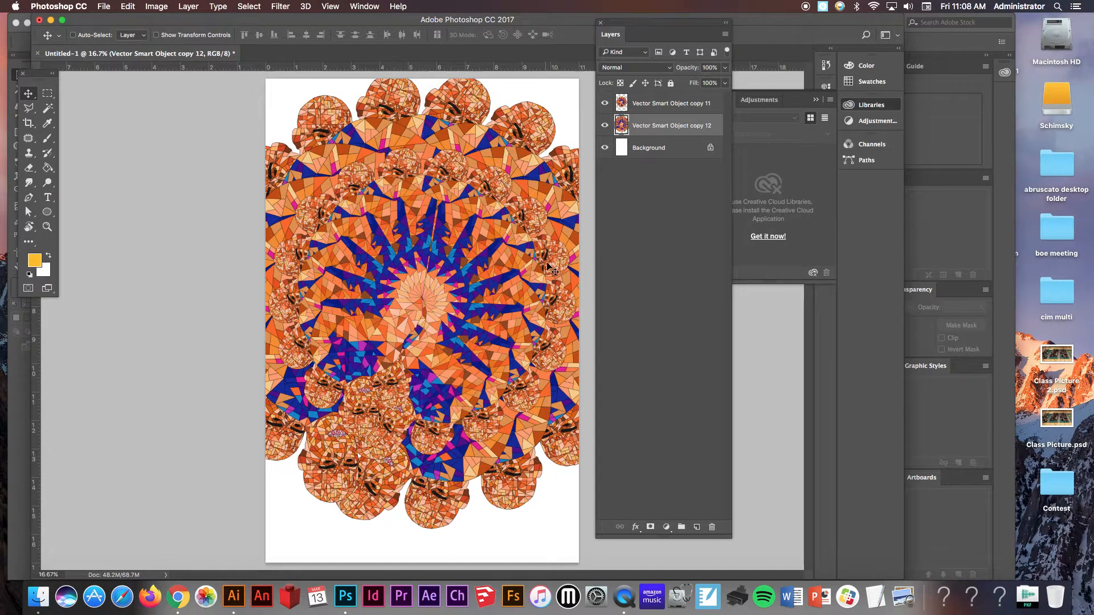
Switch to Chrome, find the radial diamond image among the black and white designs results, and bring it into the Photoshop document
click(177, 597)
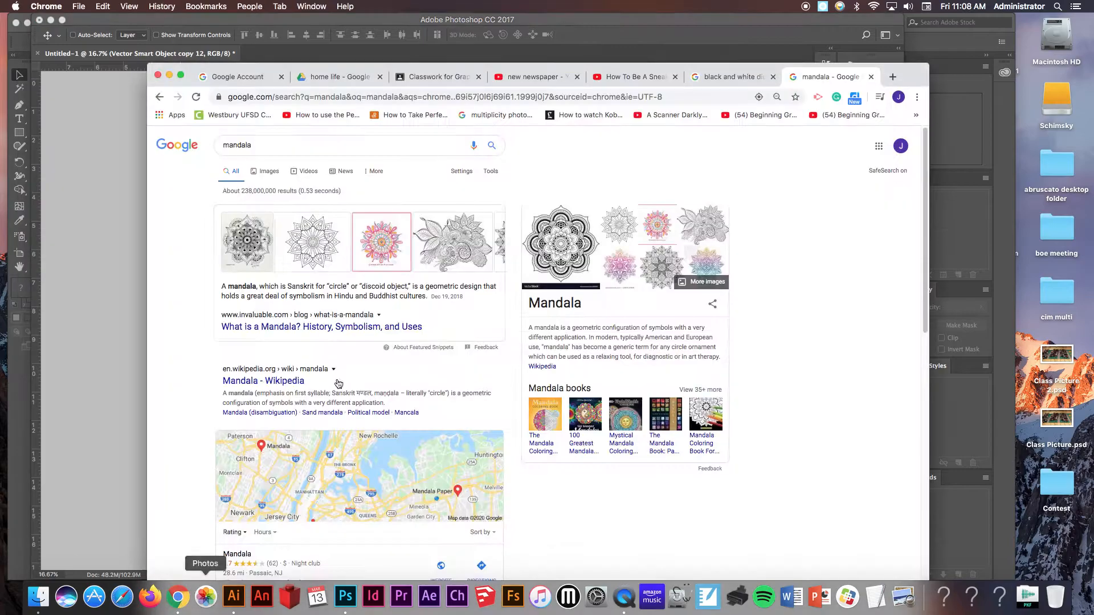
click(734, 76)
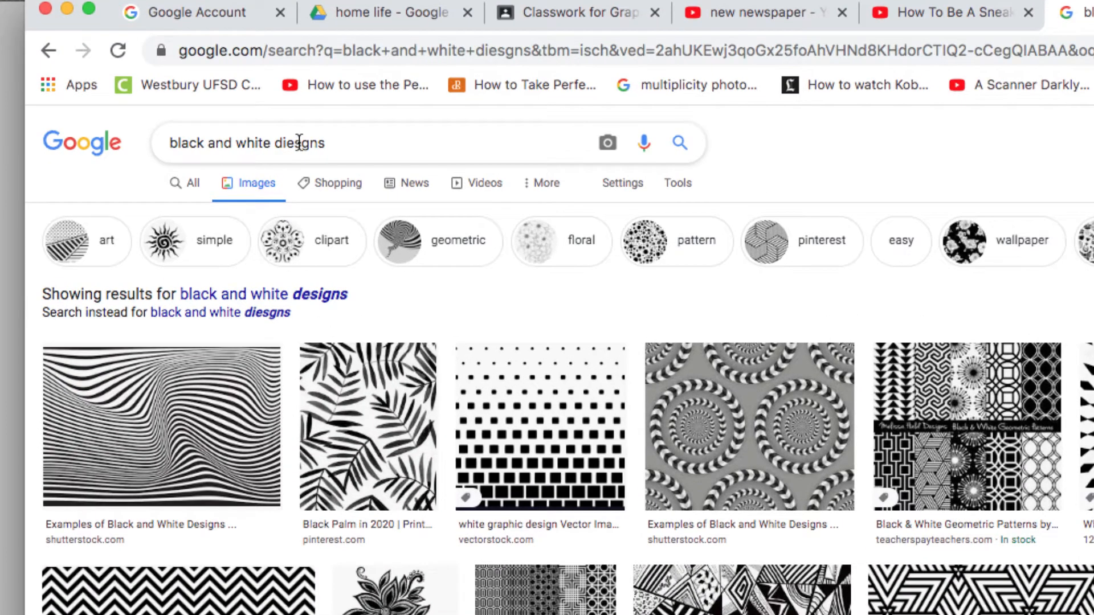
click(314, 292)
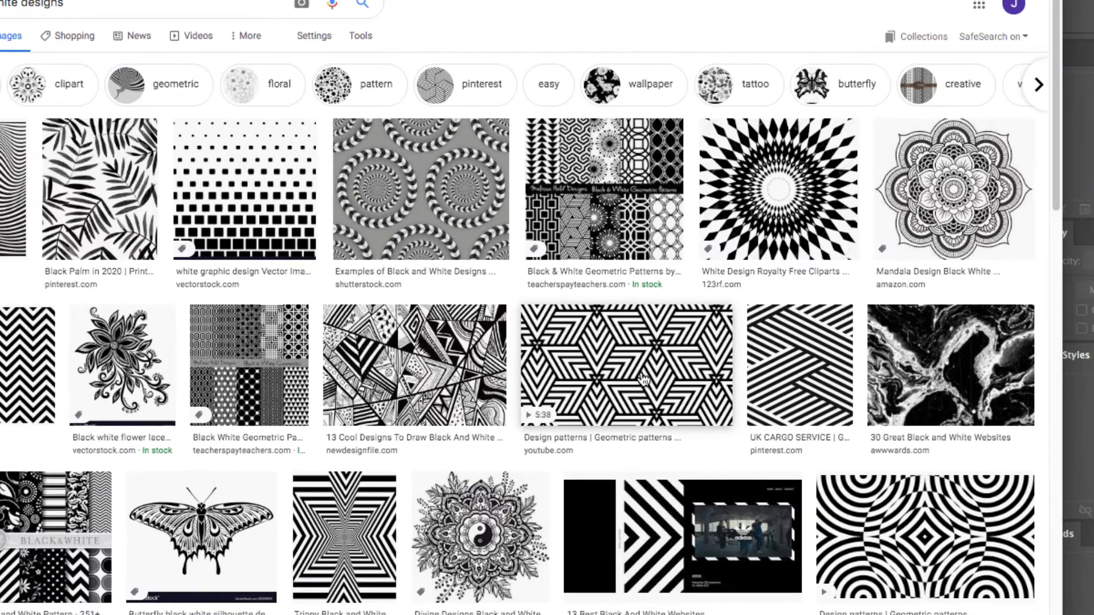
click(780, 199)
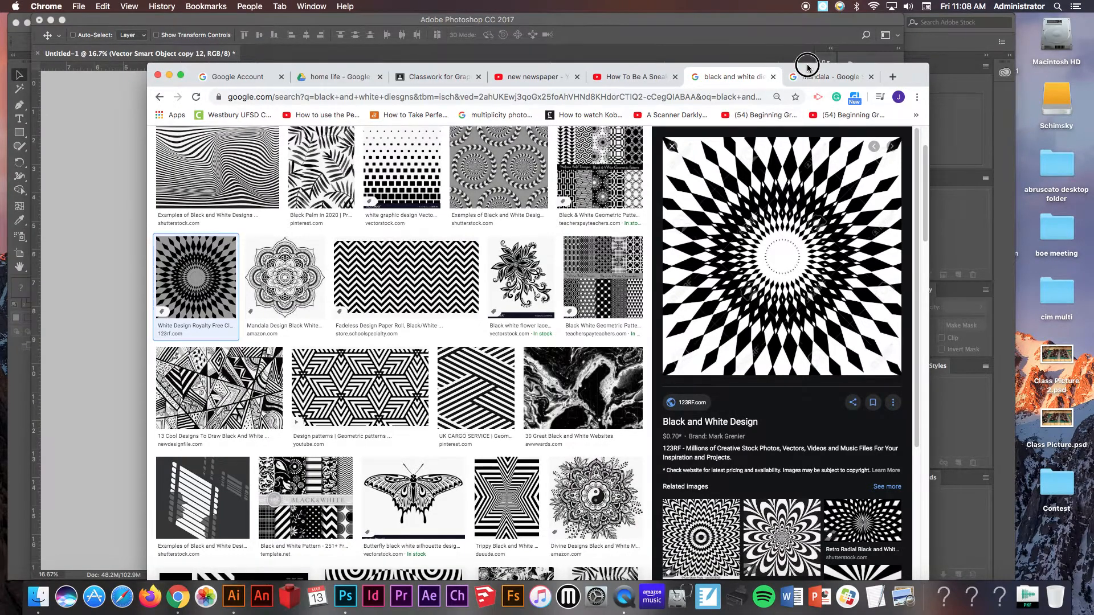
drag(805, 65, 429, 146)
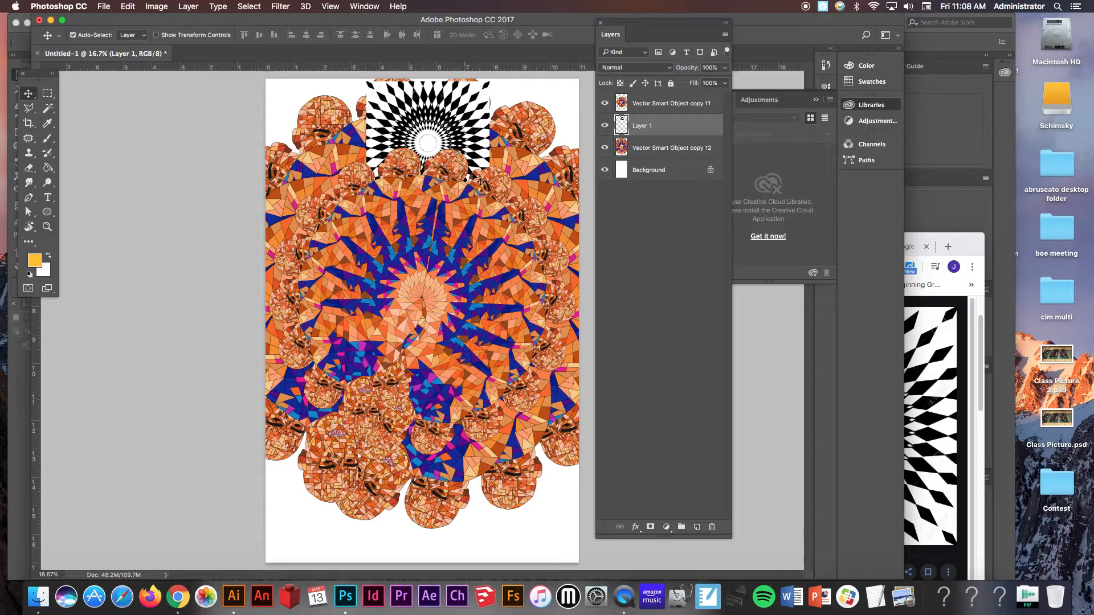
Enlarge the radial diamond image to 475.38% and centre it on the page behind the smaller ring
key(ctrl+t)
drag(491, 202, 734, 427)
drag(517, 164, 518, 322)
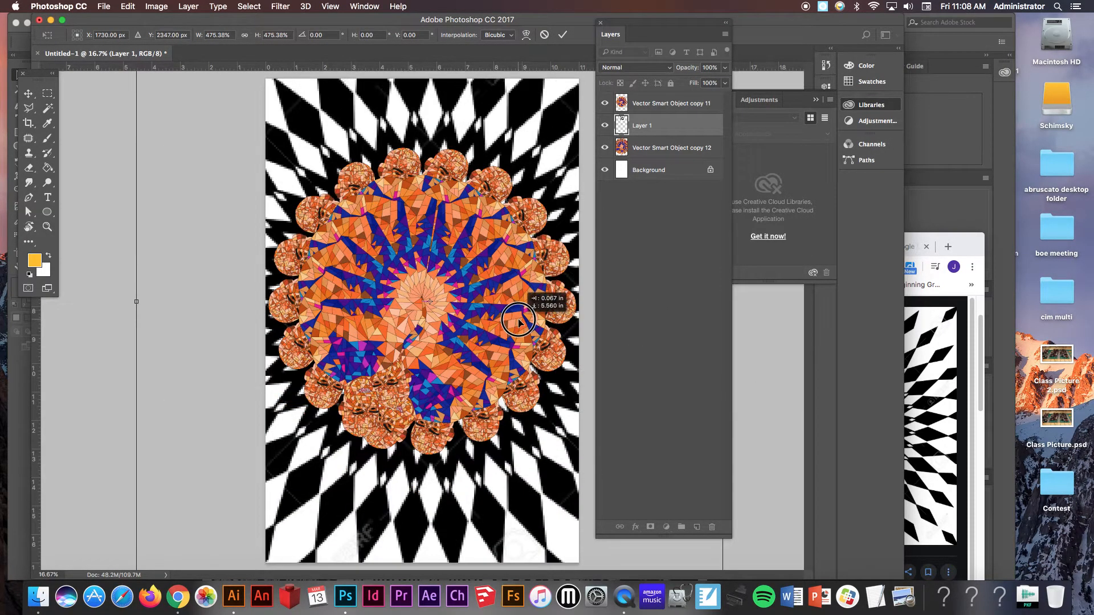
key(Return)
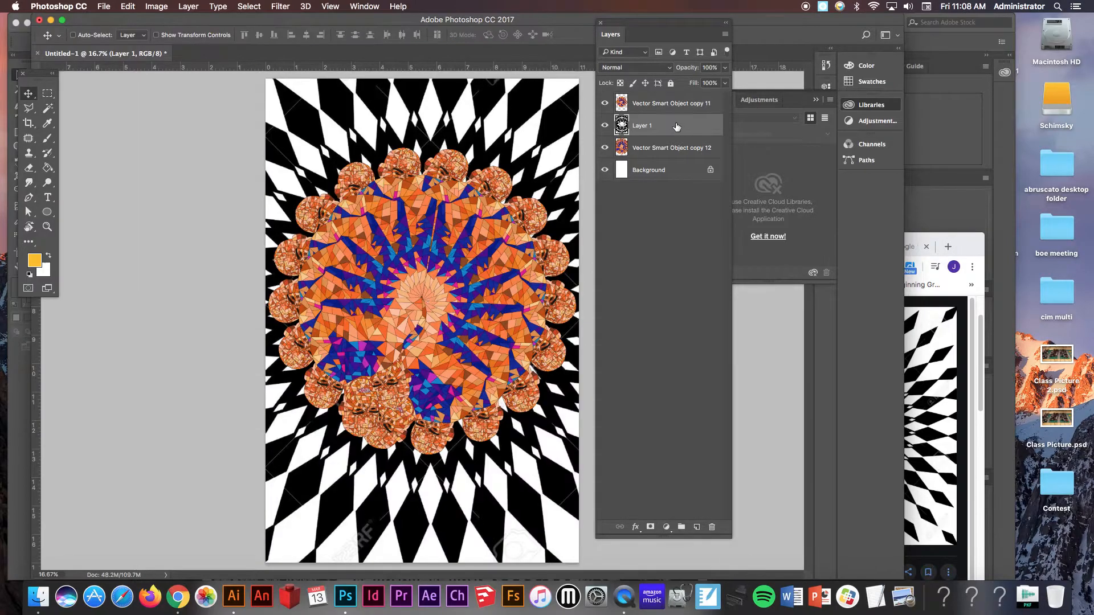
Bring the diamond pattern layer to the front and apply a Threshold adjustment at level 132 to remove its watermark
drag(673, 129, 670, 100)
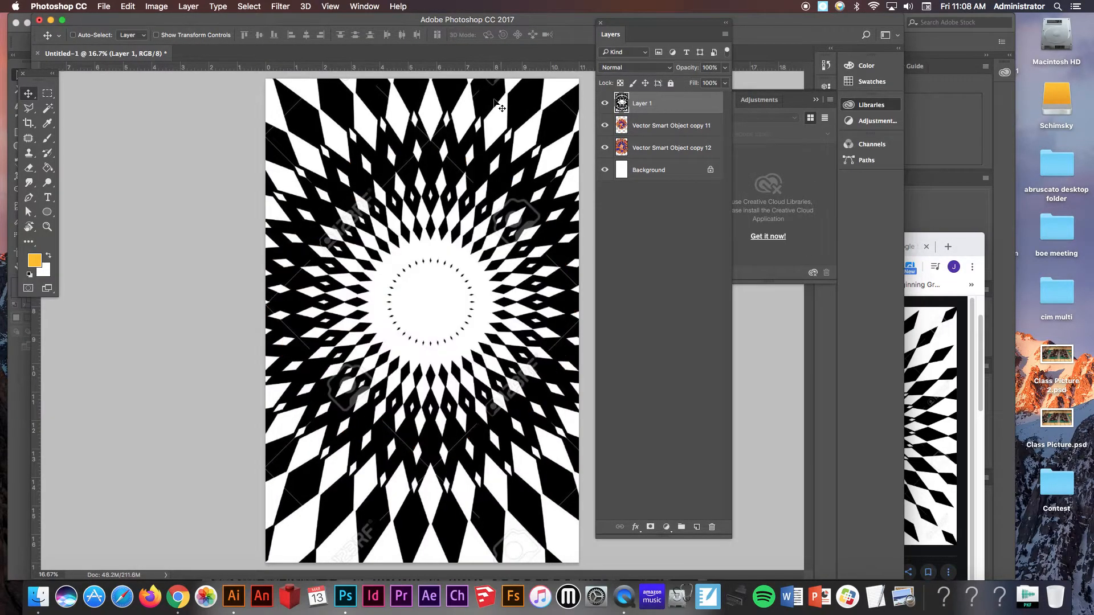
scroll(307, 215, up, 5)
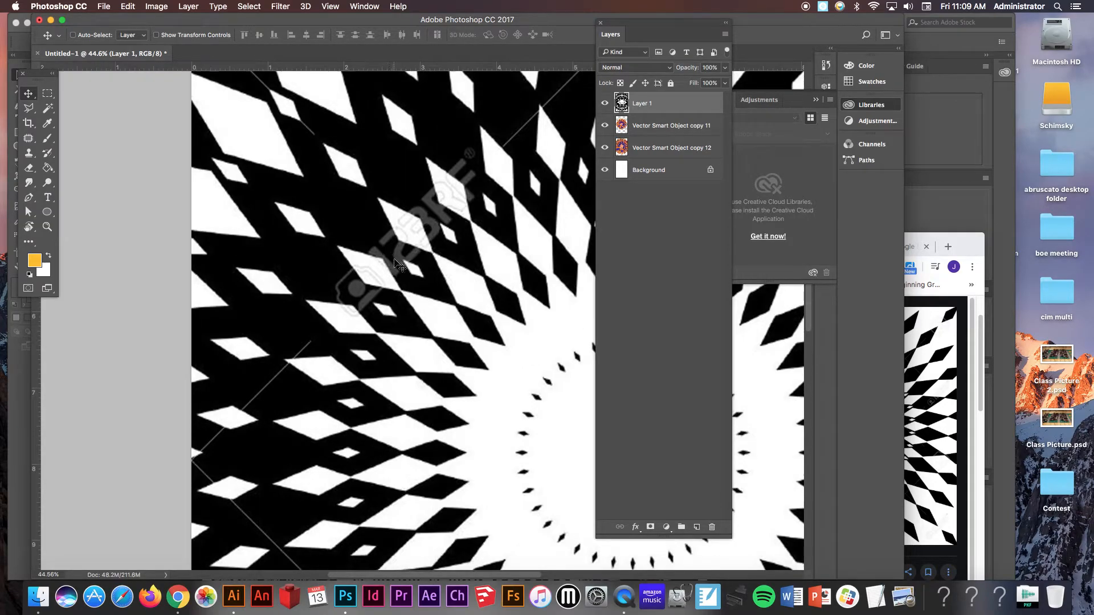
scroll(392, 261, down, 5)
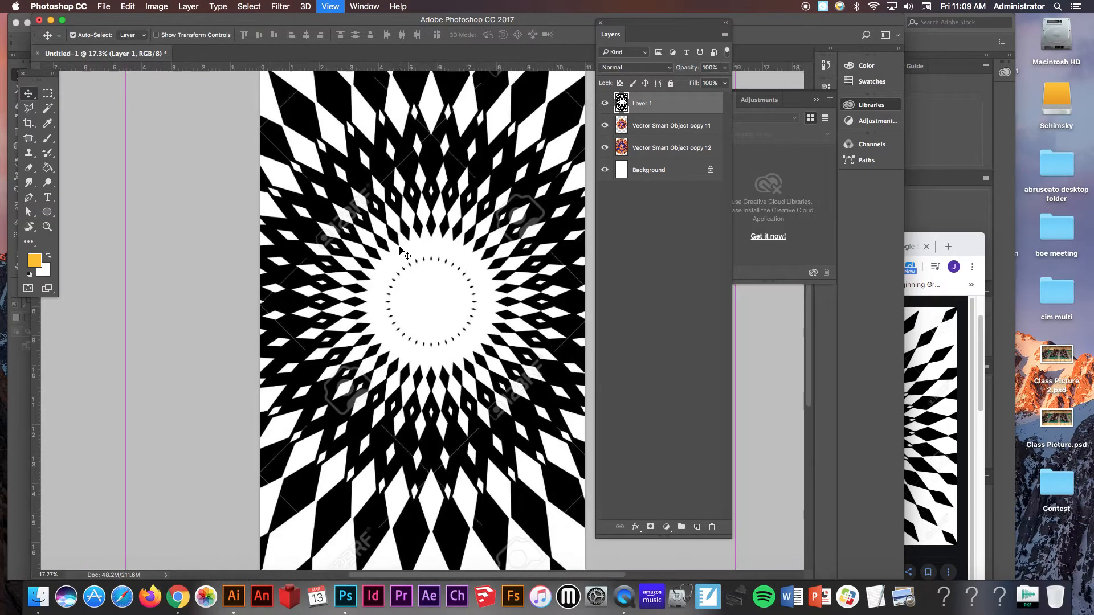
click(169, 6)
mouse_move(182, 37)
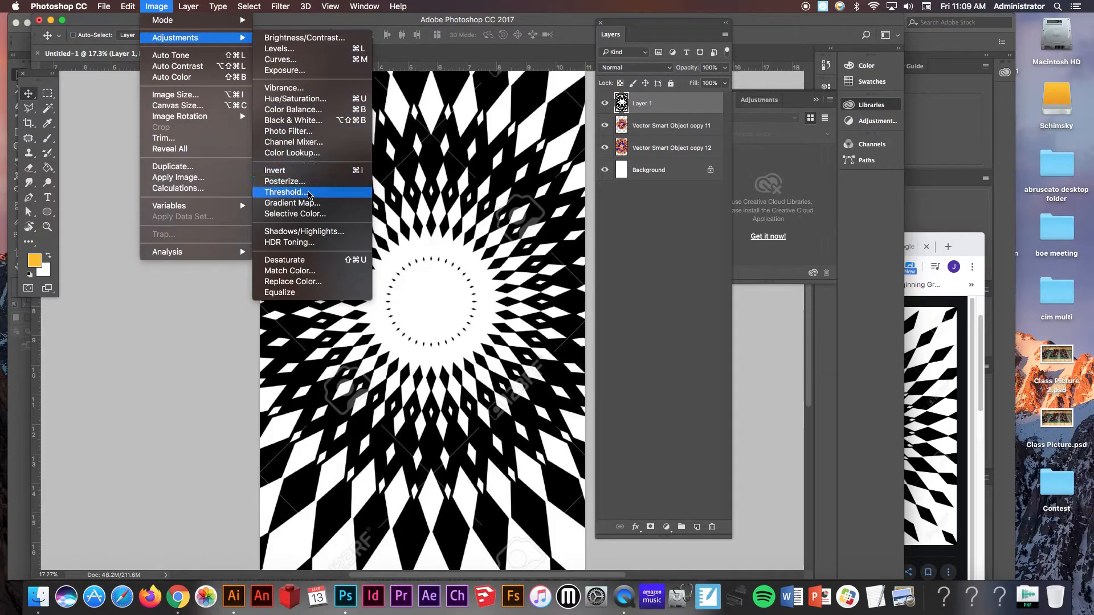
click(285, 192)
drag(752, 213, 781, 214)
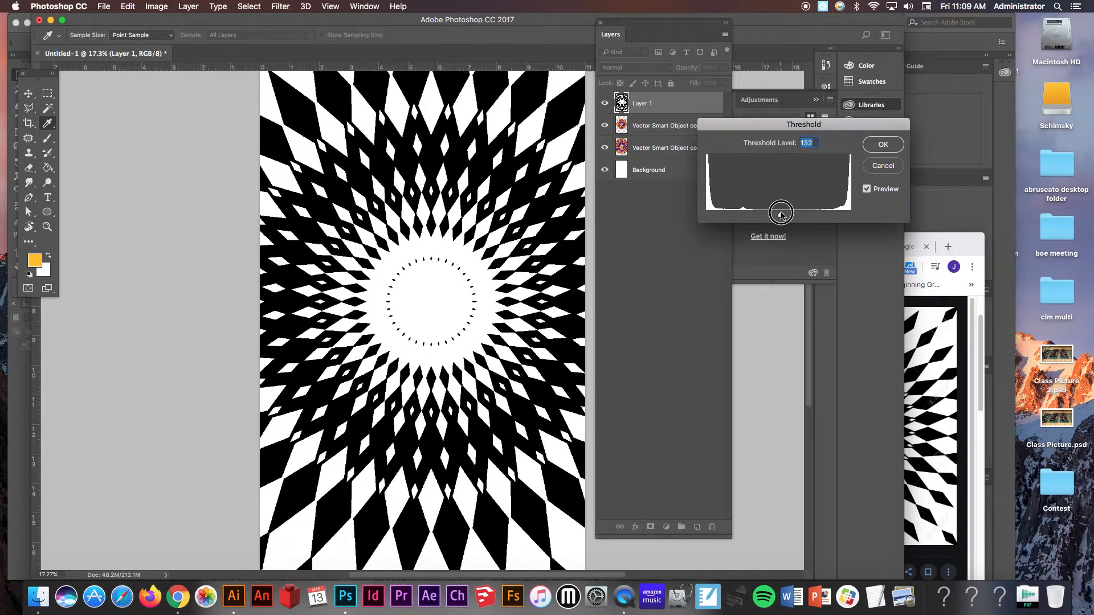
click(881, 144)
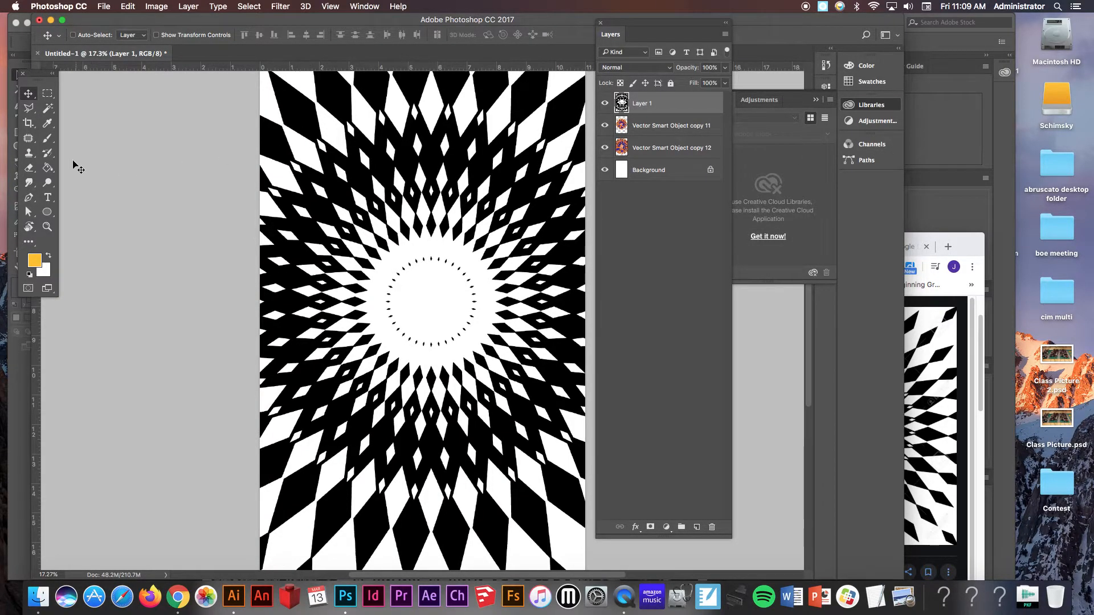
Fill the large outer white diamonds in the upper part of the pattern with golden yellow using the Paint Bucket
drag(48, 167, 86, 175)
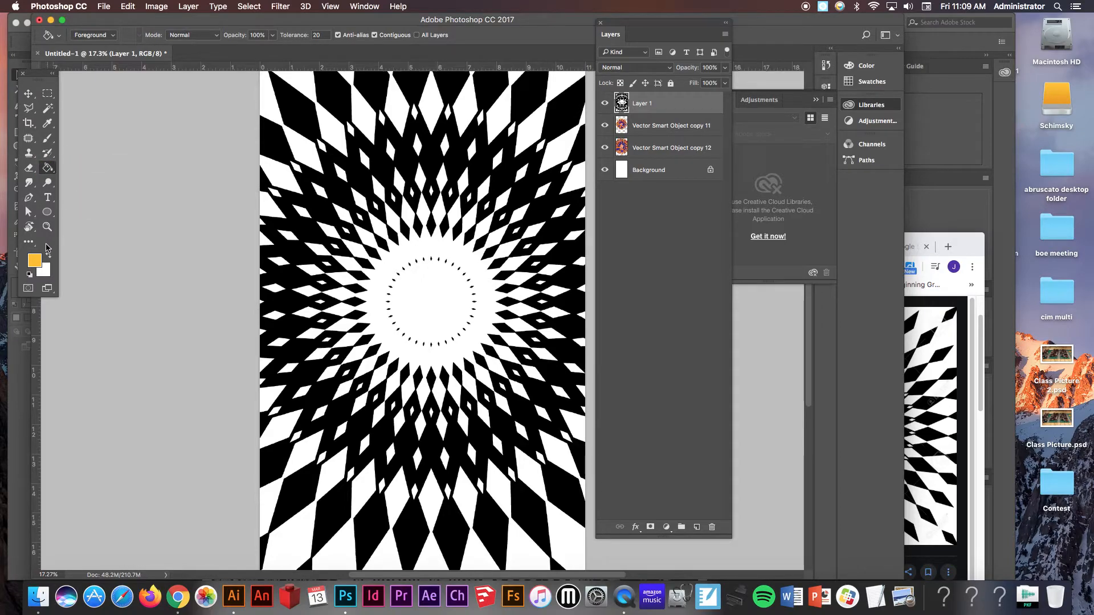
click(279, 181)
click(302, 149)
click(272, 96)
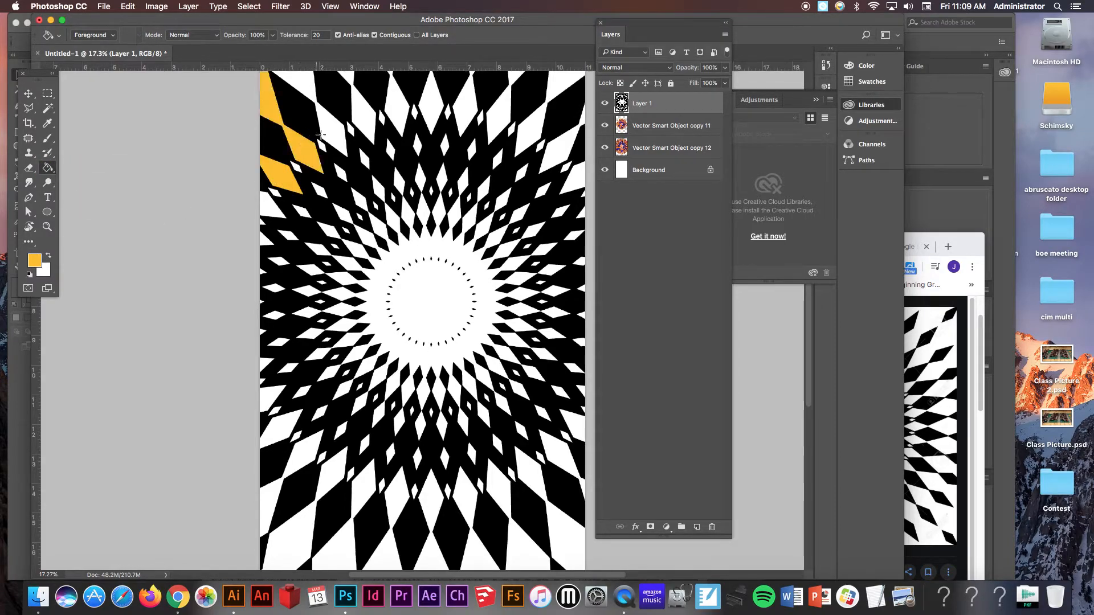
click(302, 86)
click(341, 126)
click(401, 101)
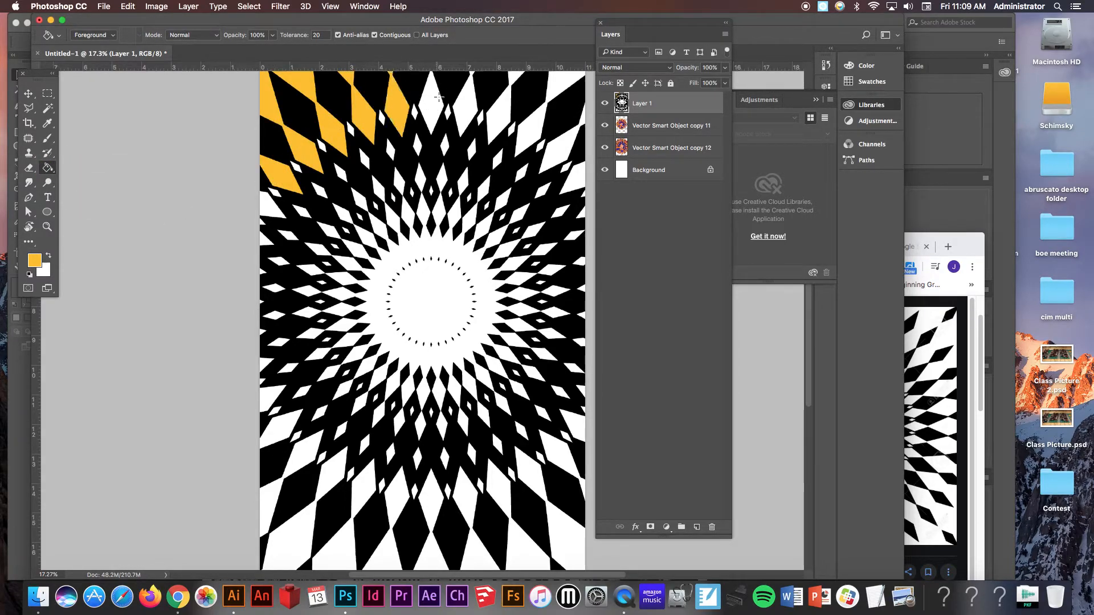
click(430, 97)
click(466, 98)
click(499, 106)
click(529, 126)
click(559, 147)
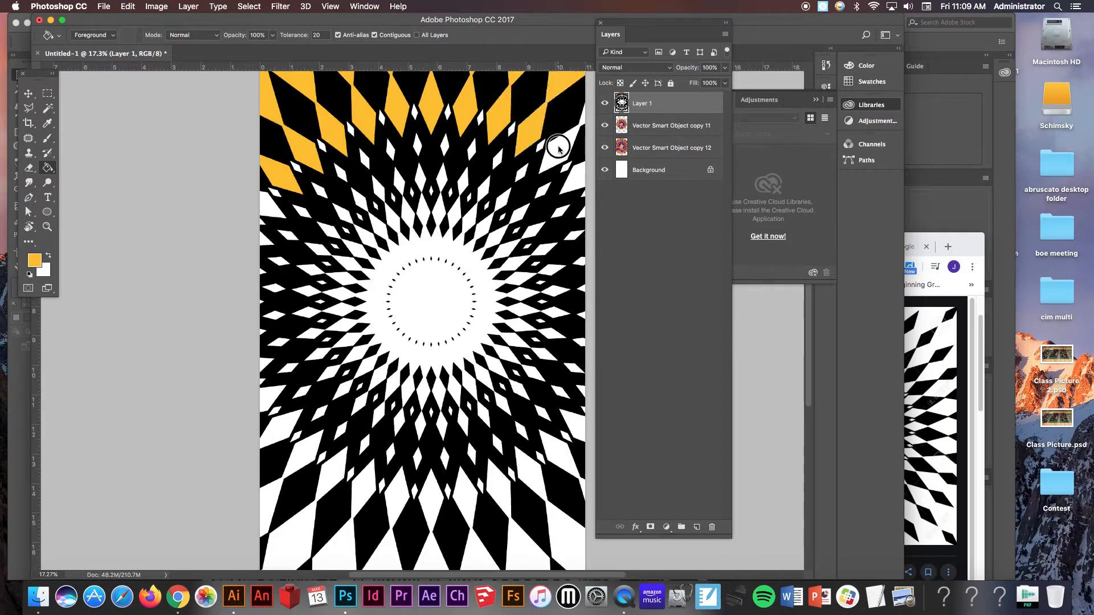
click(579, 177)
click(271, 209)
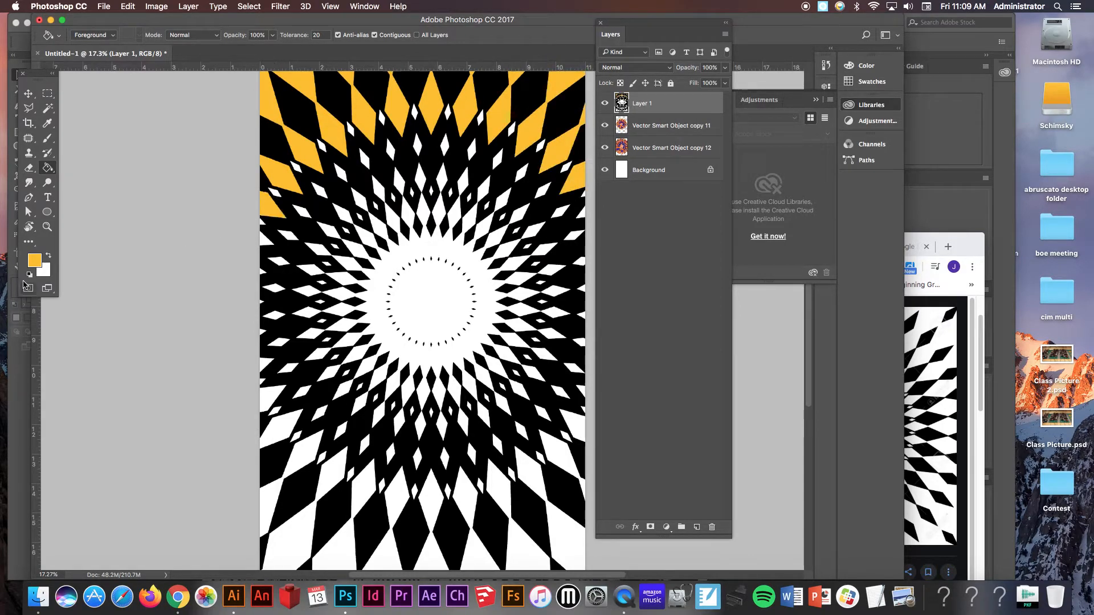
Set the foreground colour to purple and fill the large outer white diamonds across the lower part of the pattern
click(34, 261)
click(744, 269)
click(691, 240)
click(847, 219)
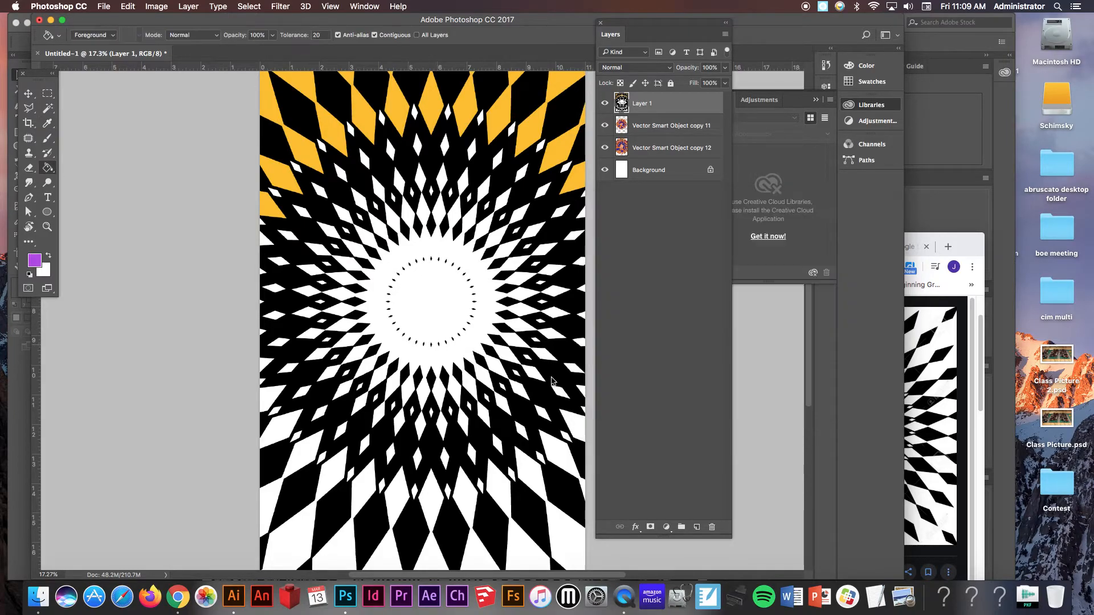
click(517, 526)
click(463, 503)
click(426, 505)
click(393, 507)
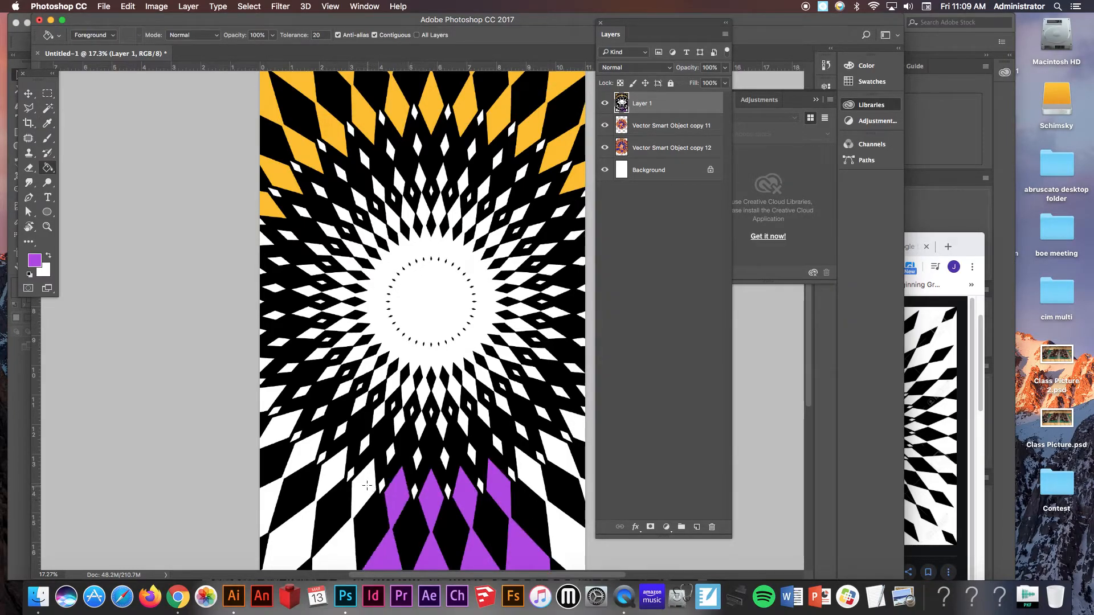
click(367, 486)
click(340, 474)
click(304, 452)
click(285, 434)
click(274, 400)
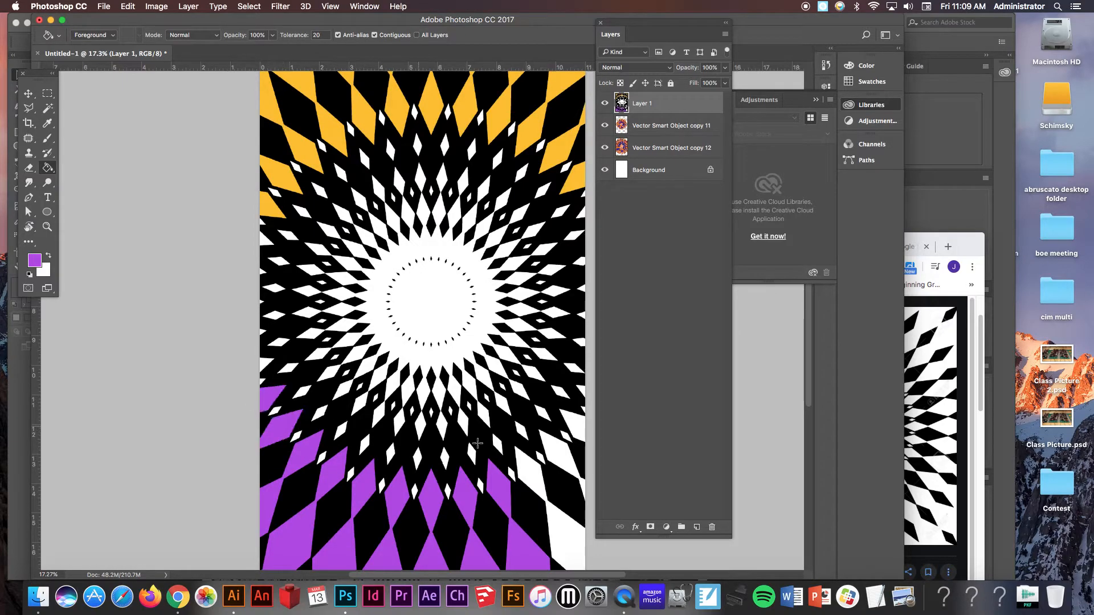
click(531, 470)
click(562, 452)
click(576, 425)
click(581, 390)
click(262, 362)
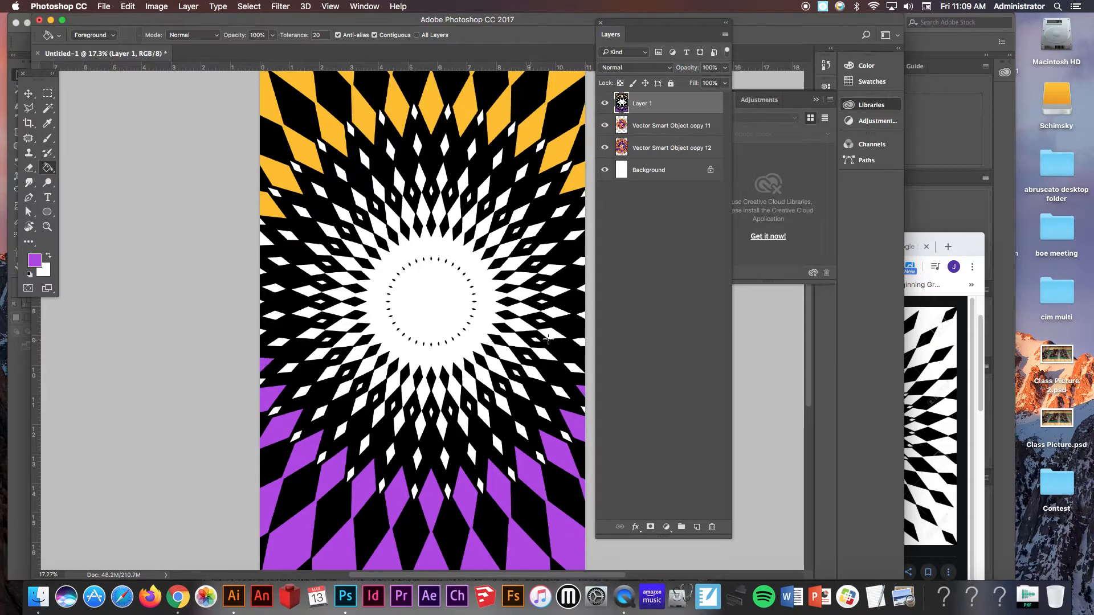
Place the pattern layer beneath both rings, and shrink the two rings together to fit within the page width
drag(667, 126, 681, 159)
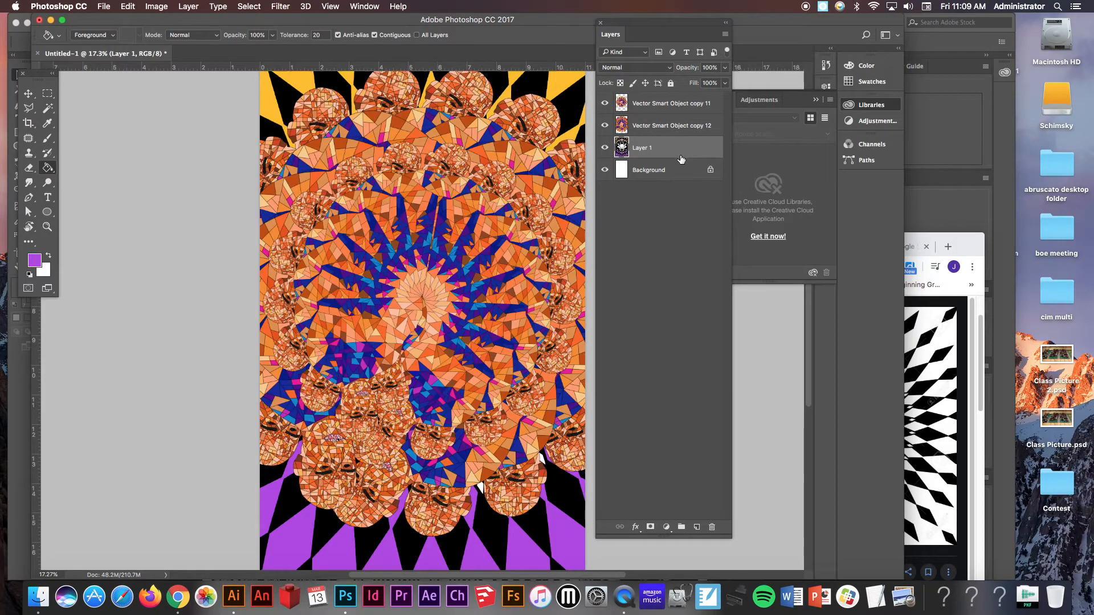
click(664, 128)
shift+click(663, 105)
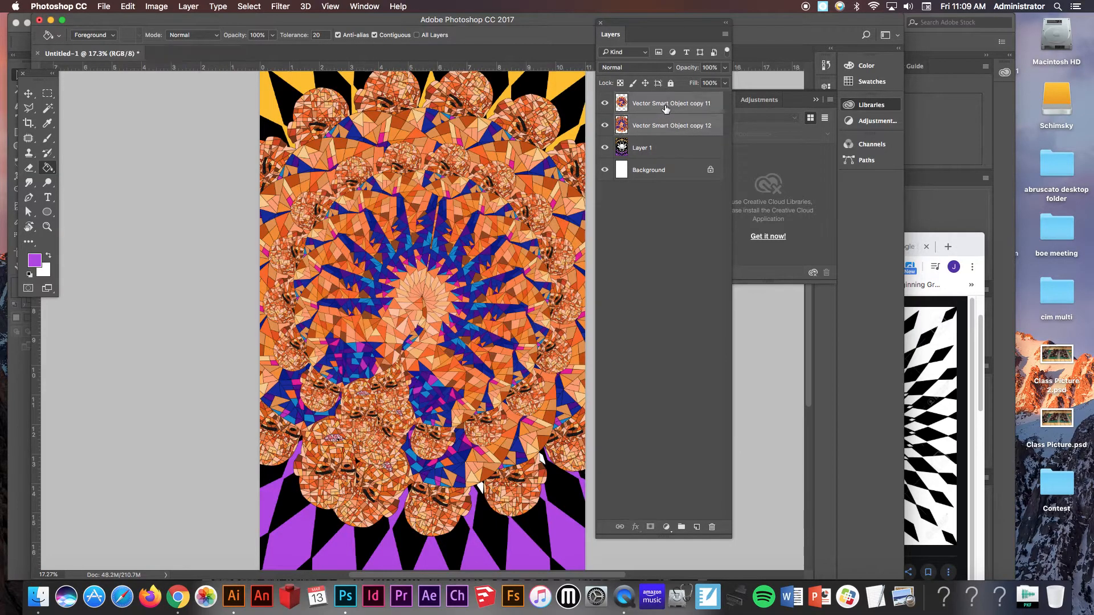
key(super+t)
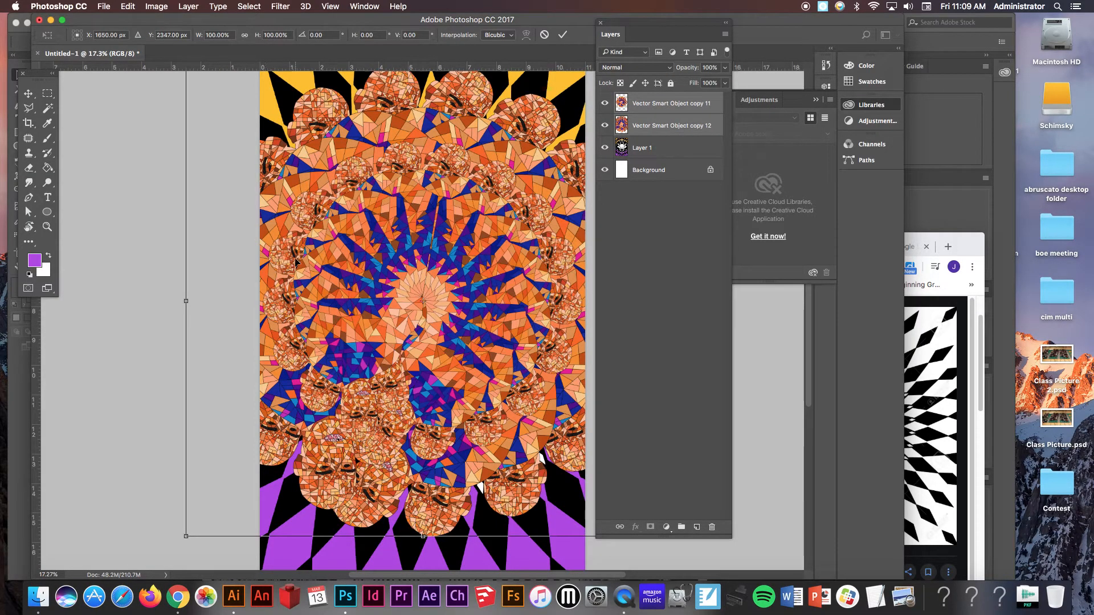
key(super+minus)
drag(196, 525, 253, 454)
click(446, 337)
drag(446, 337, 451, 340)
key(Return)
key(g)
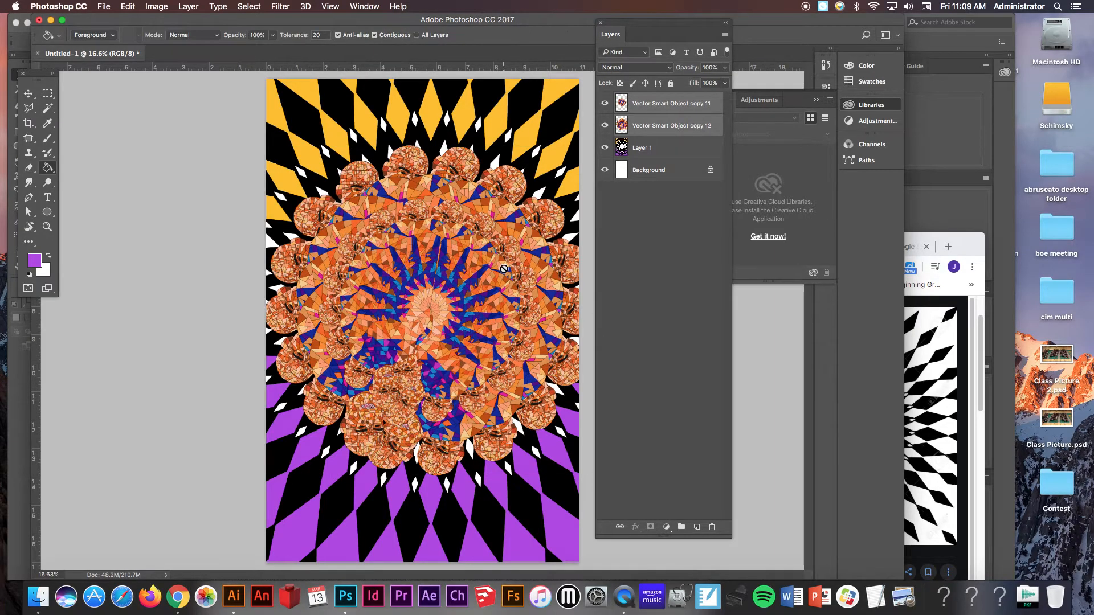
Select all the golden yellow diamonds on the pattern layer with the Magic Wand
click(658, 149)
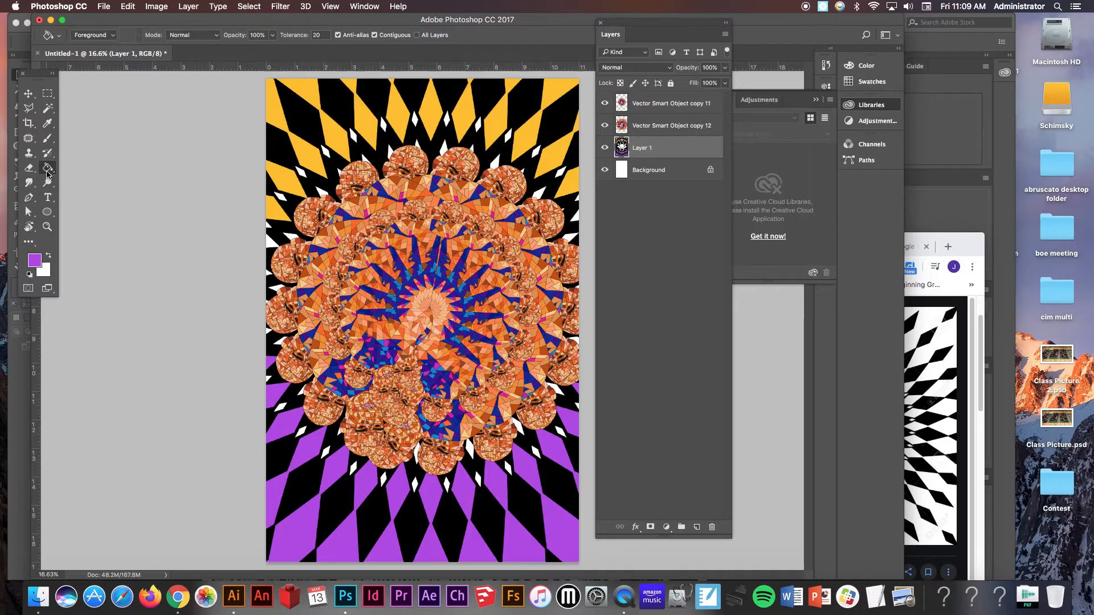
click(50, 109)
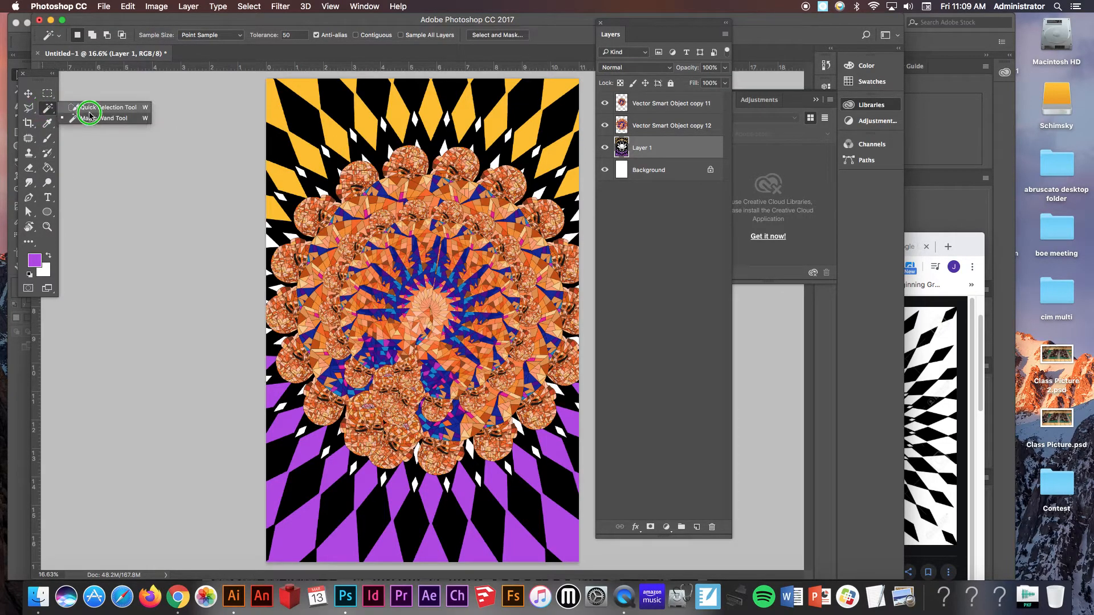
click(335, 141)
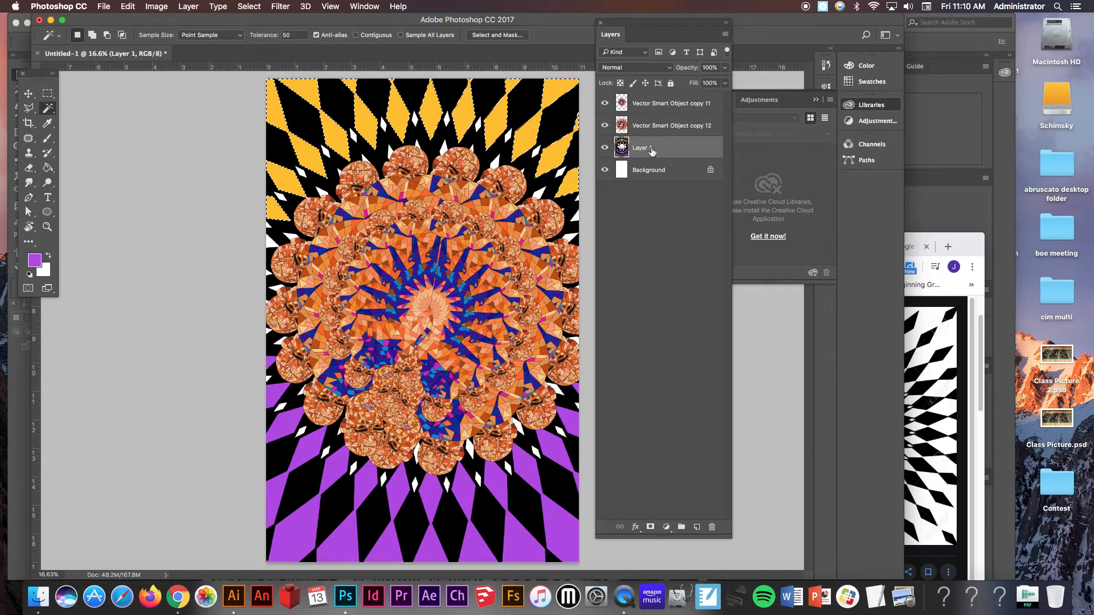
Fill the selected diamonds with a linear gradient from the yellow, violet, orange and blue preset, running upward to the page's top edge
drag(46, 167, 84, 168)
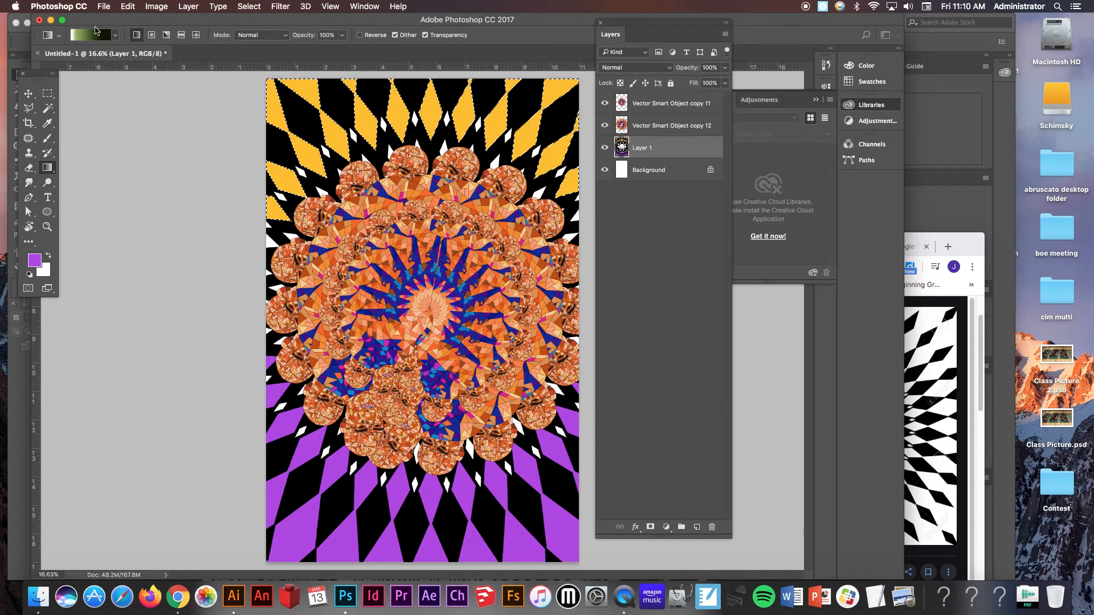
click(97, 35)
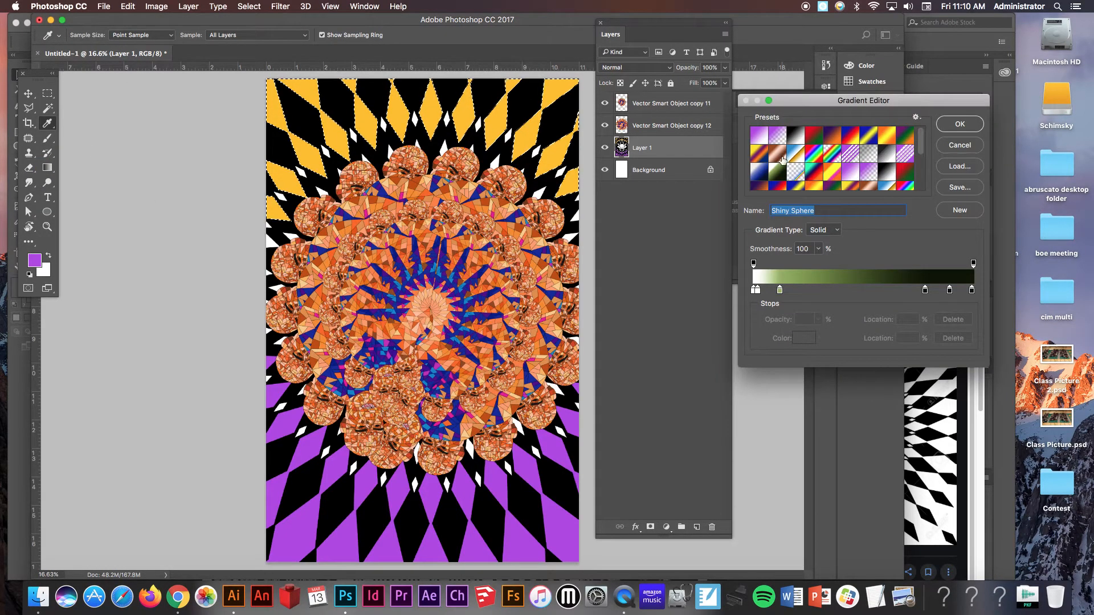
scroll(867, 181, down, 1)
click(758, 144)
click(950, 130)
drag(467, 166, 478, 75)
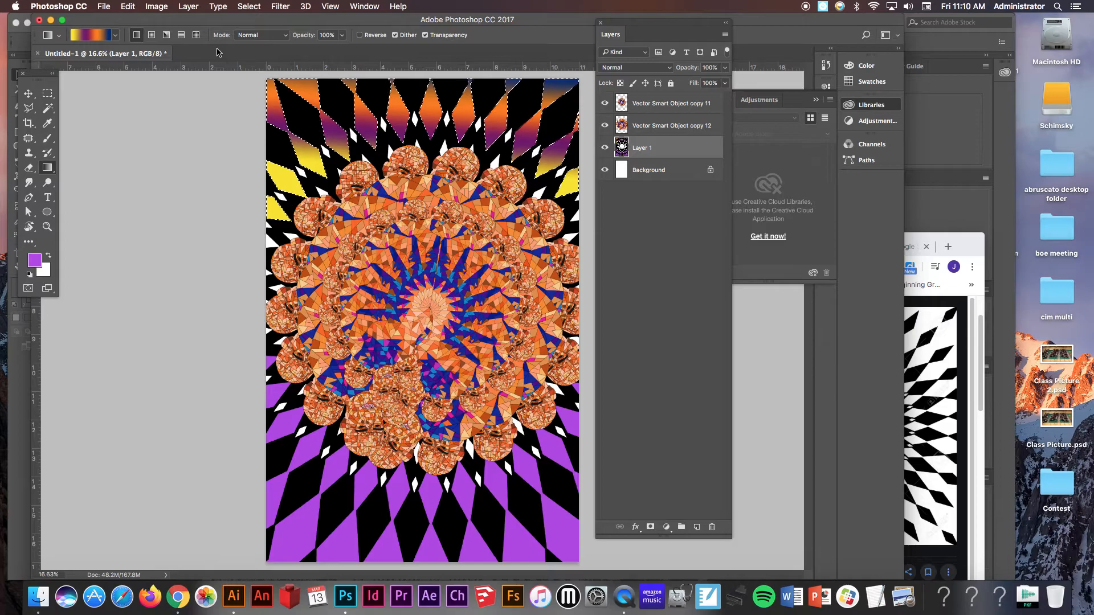
Refill the selected upper diamonds with a radial yellow, violet, orange and blue gradient from near the mandala's centre to above the page, and deselect
click(151, 36)
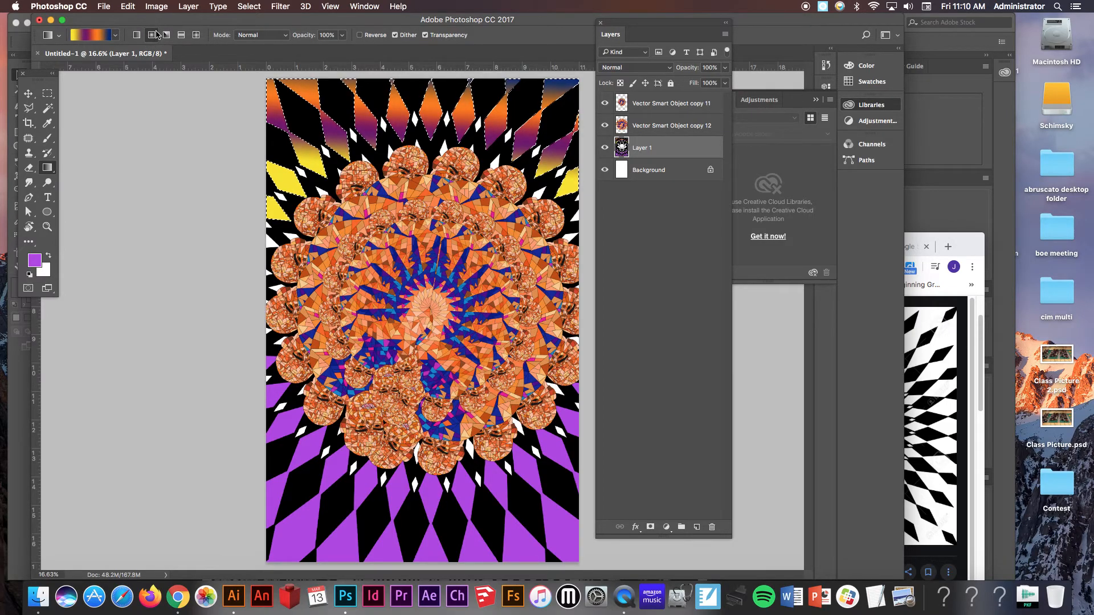
drag(426, 276, 417, 19)
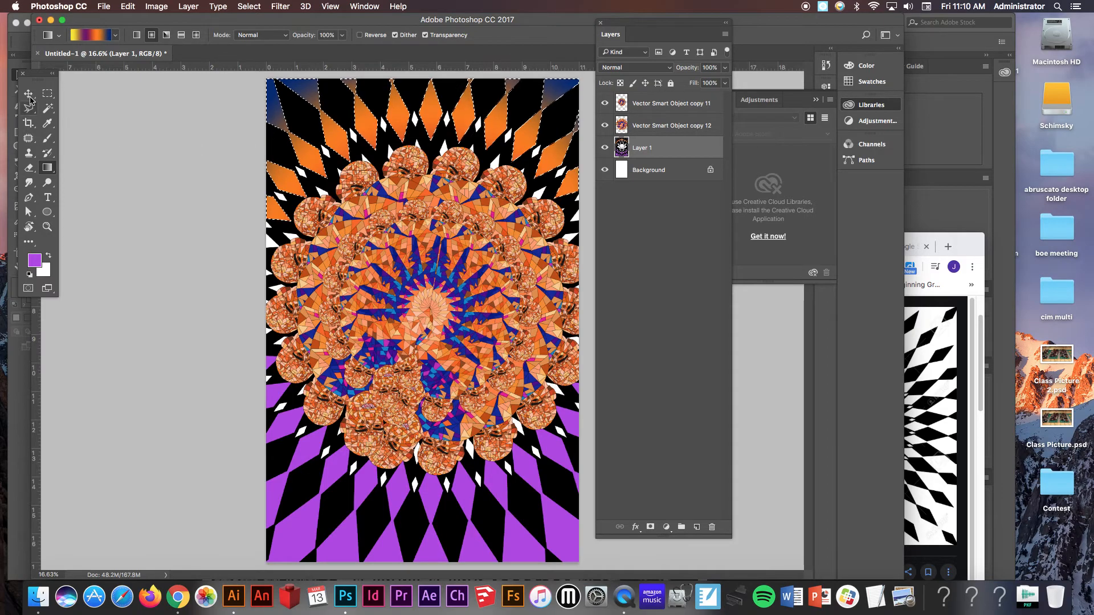
click(249, 6)
click(257, 32)
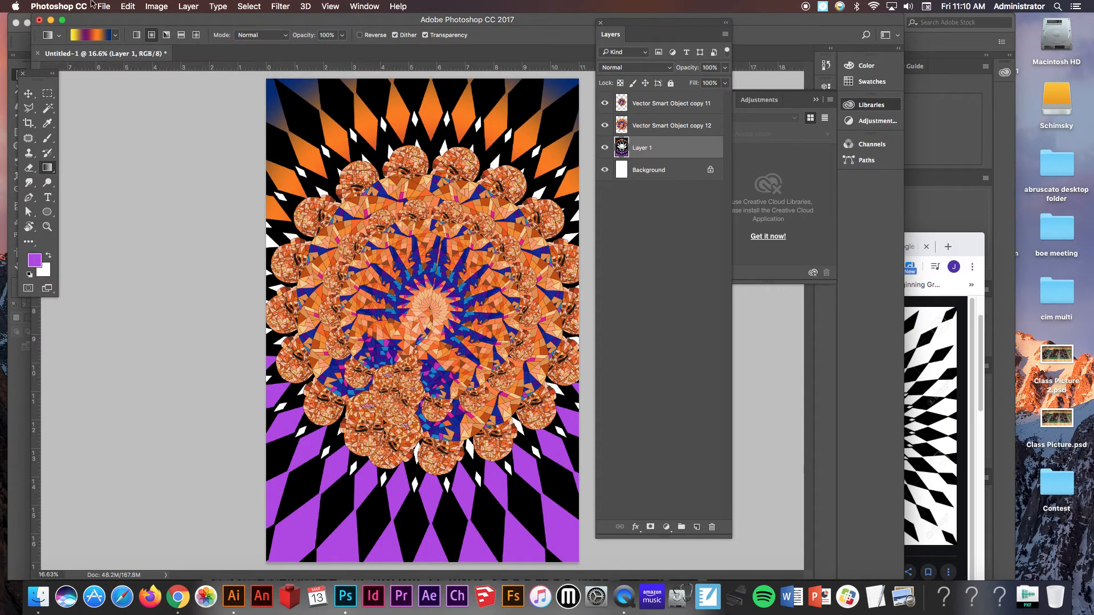
Open the Save As dialog and review the available file formats, including JPEG, without changing the Photoshop format
click(104, 6)
click(132, 115)
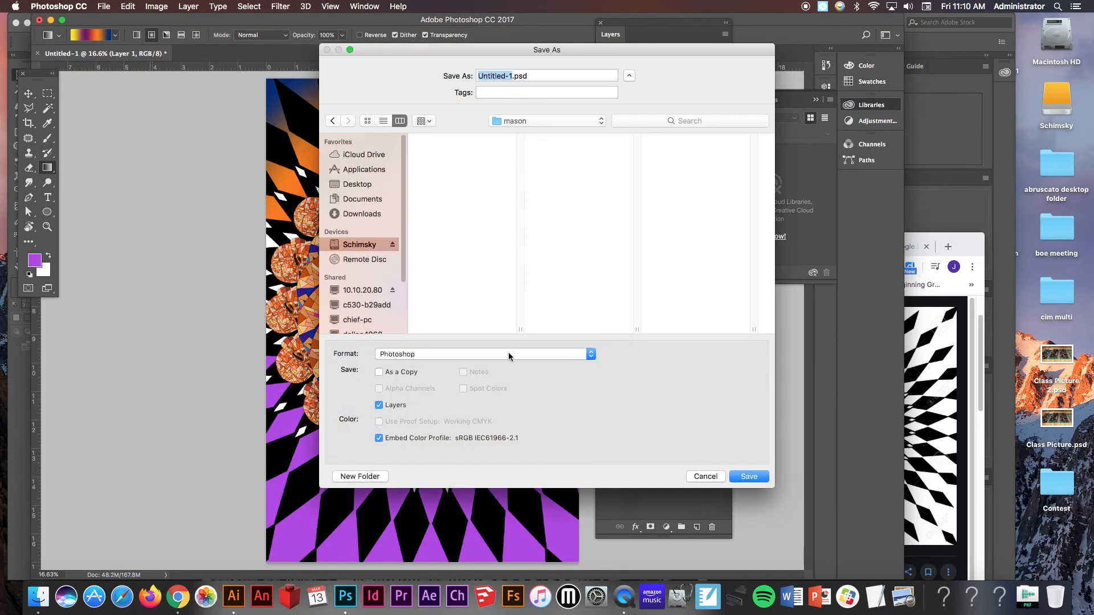
click(525, 354)
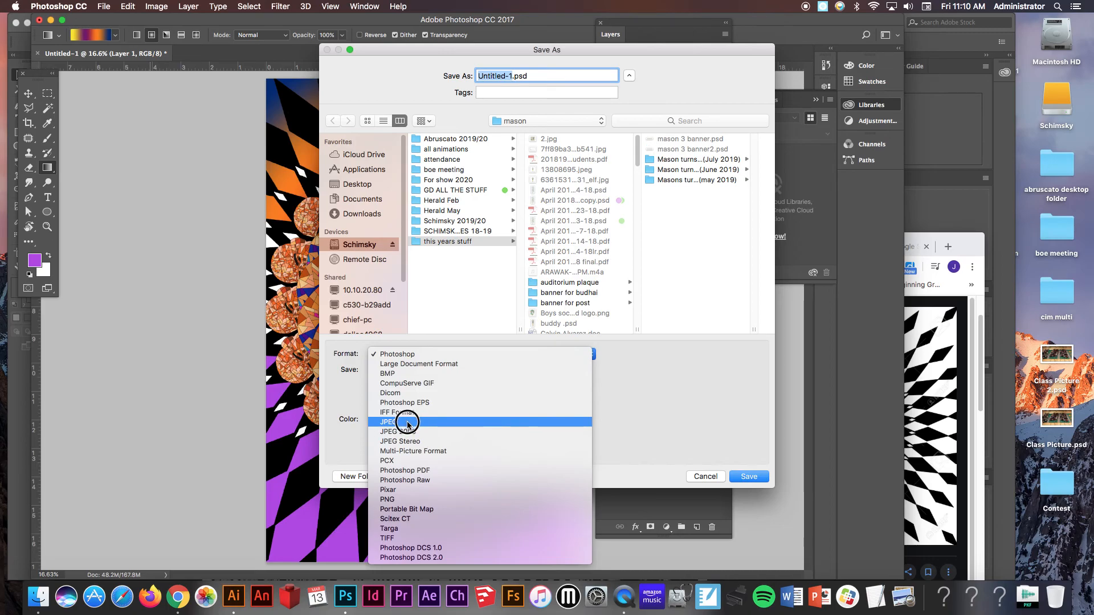
click(706, 417)
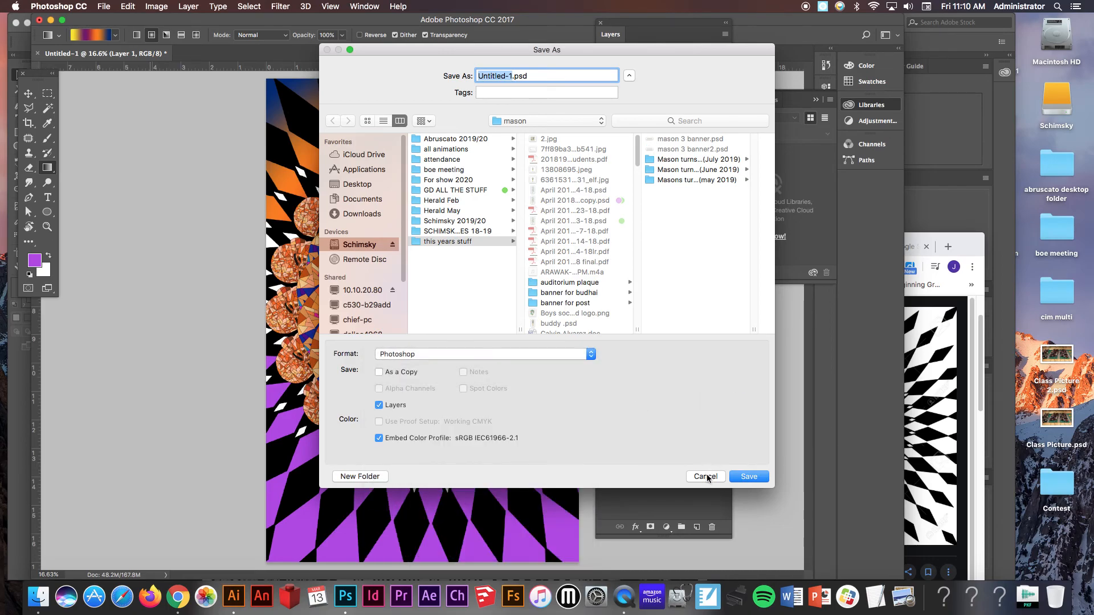